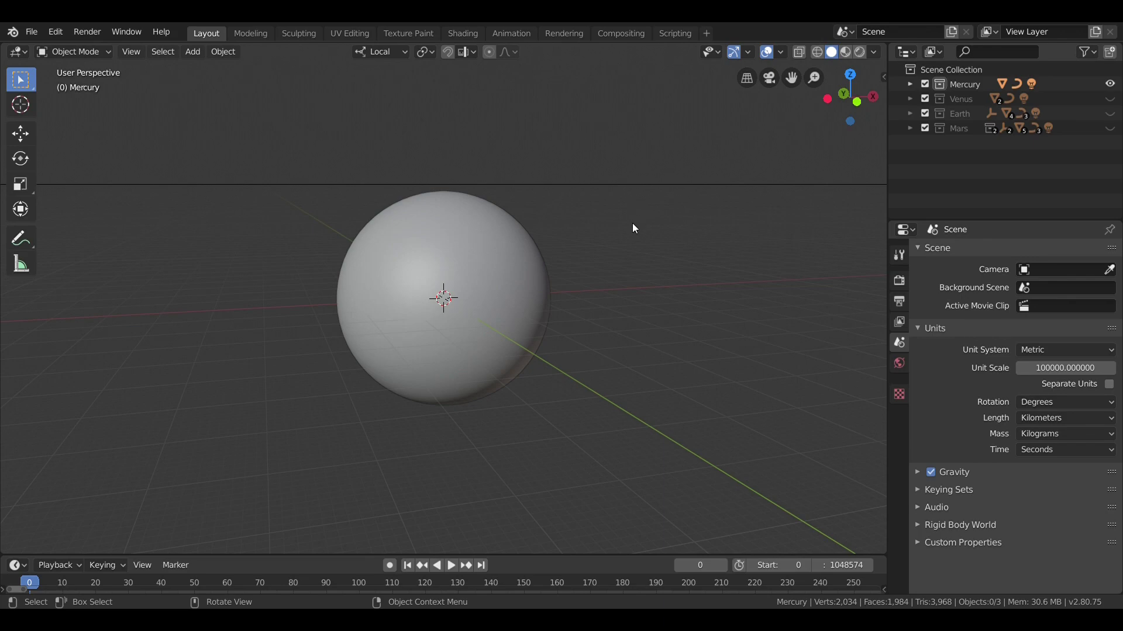
- Orbit and zoom around the sphere and its orbit circle to frame the view
{"action": "middle_click_drag", "start_coordinate": [628, 224], "coordinate": [621, 224]}
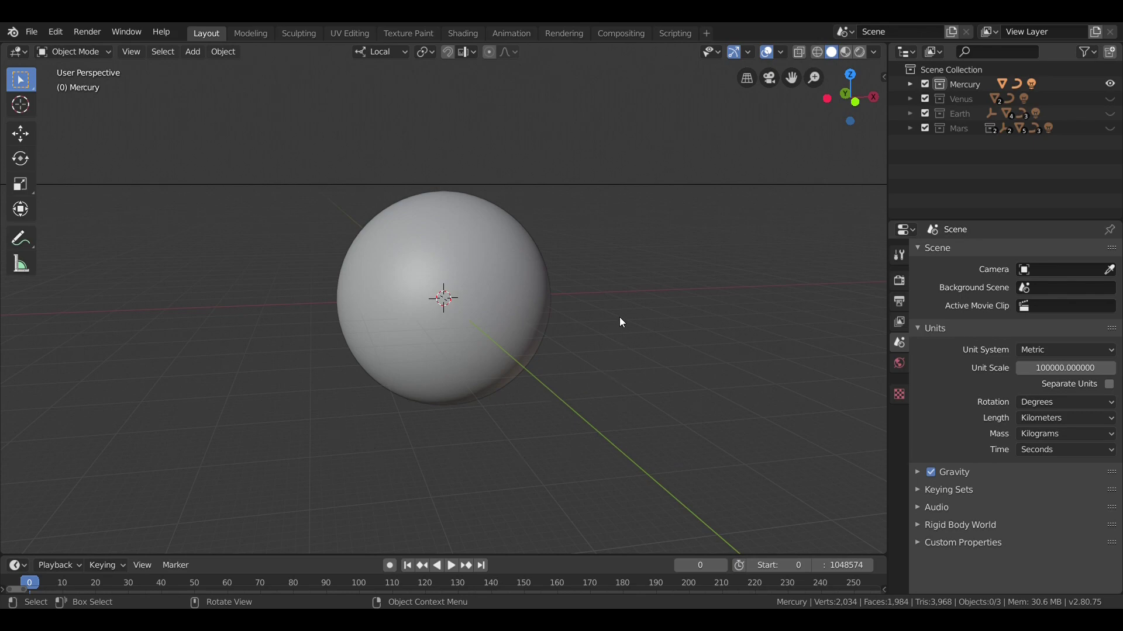
{"action": "scroll", "coordinate": [619, 317], "scroll_direction": "down", "scroll_amount": 20}
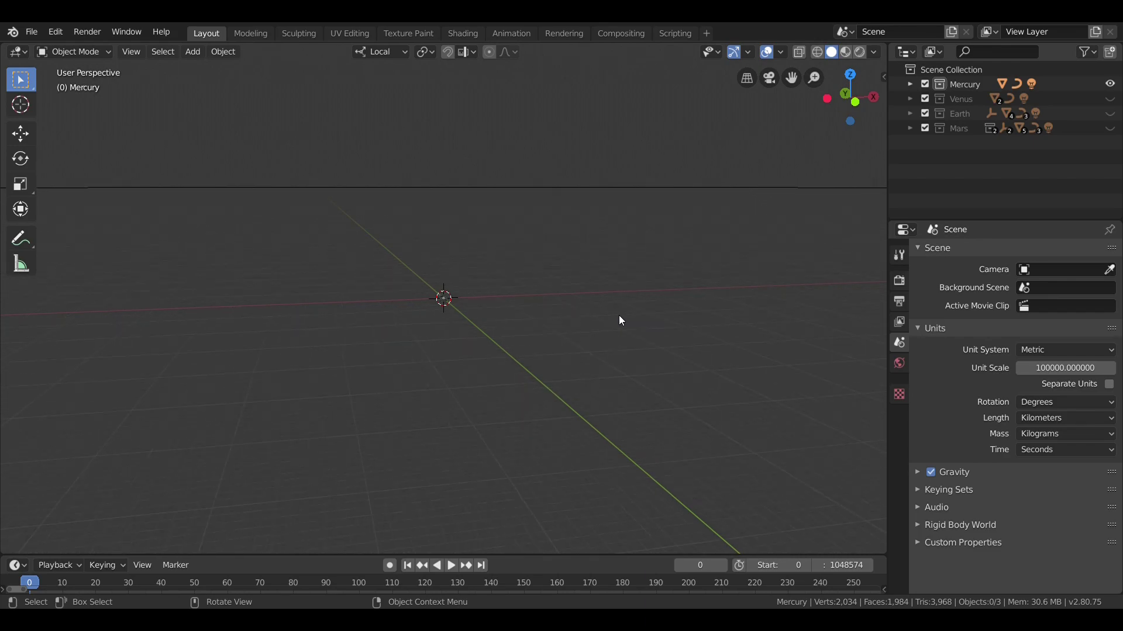
{"action": "scroll", "coordinate": [619, 316], "scroll_direction": "down", "scroll_amount": 15}
{"action": "middle_click_drag", "start_coordinate": [619, 317], "coordinate": [582, 383]}
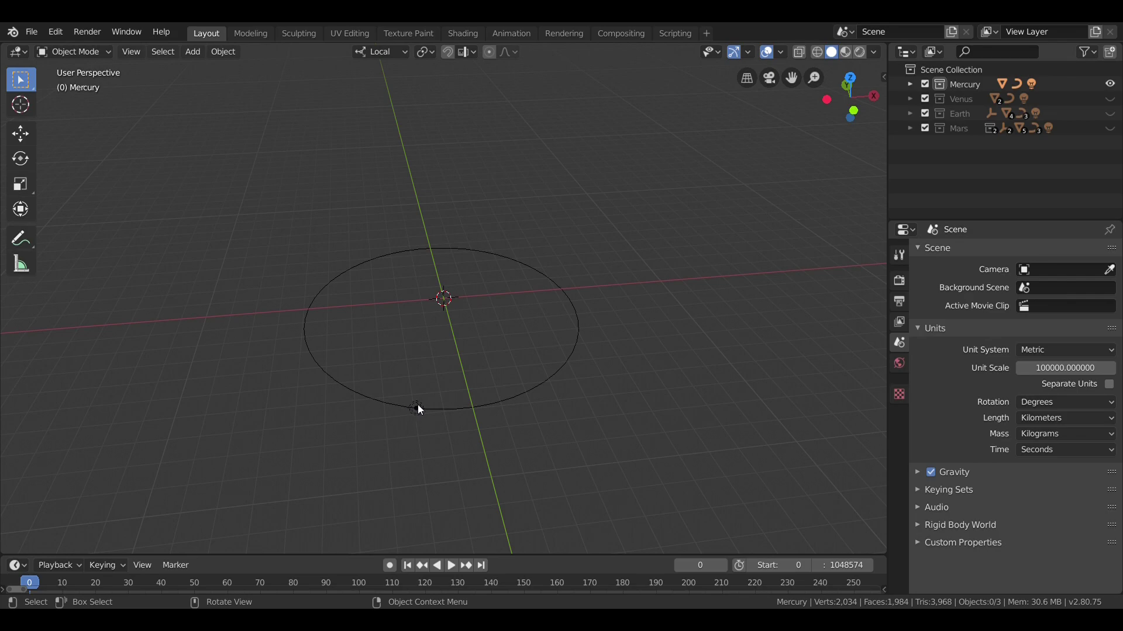
{"action": "scroll", "coordinate": [528, 380], "scroll_direction": "up", "scroll_amount": 8}
{"action": "scroll", "coordinate": [530, 381], "scroll_direction": "up", "scroll_amount": 8}
{"action": "scroll", "coordinate": [527, 377], "scroll_direction": "up", "scroll_amount": 3}
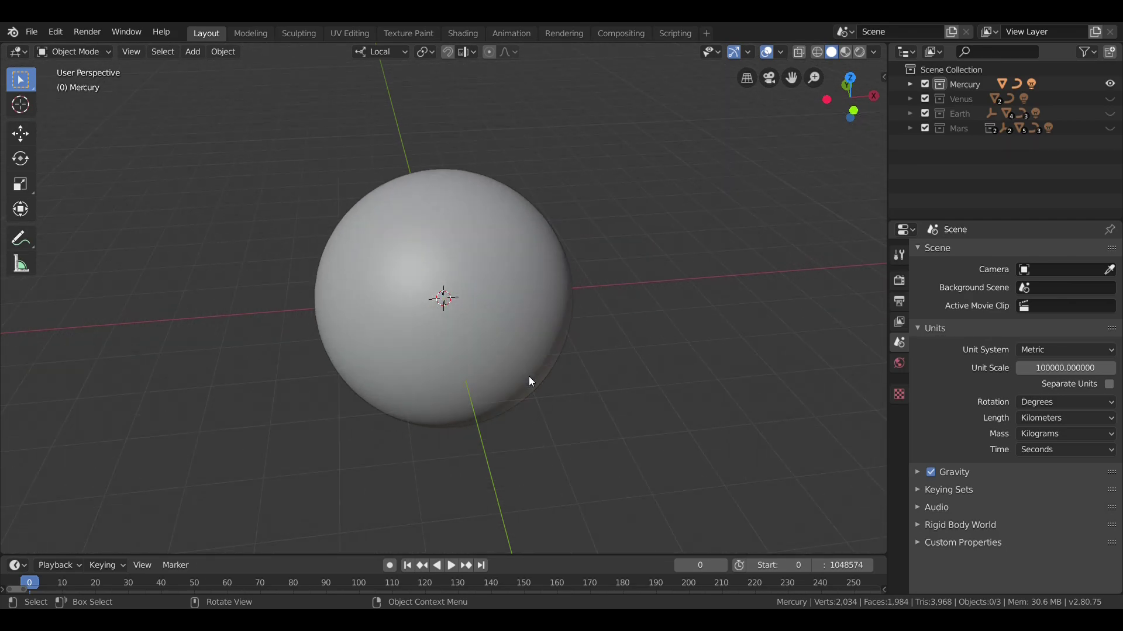
{"action": "middle_click_drag", "start_coordinate": [529, 377], "coordinate": [535, 352]}
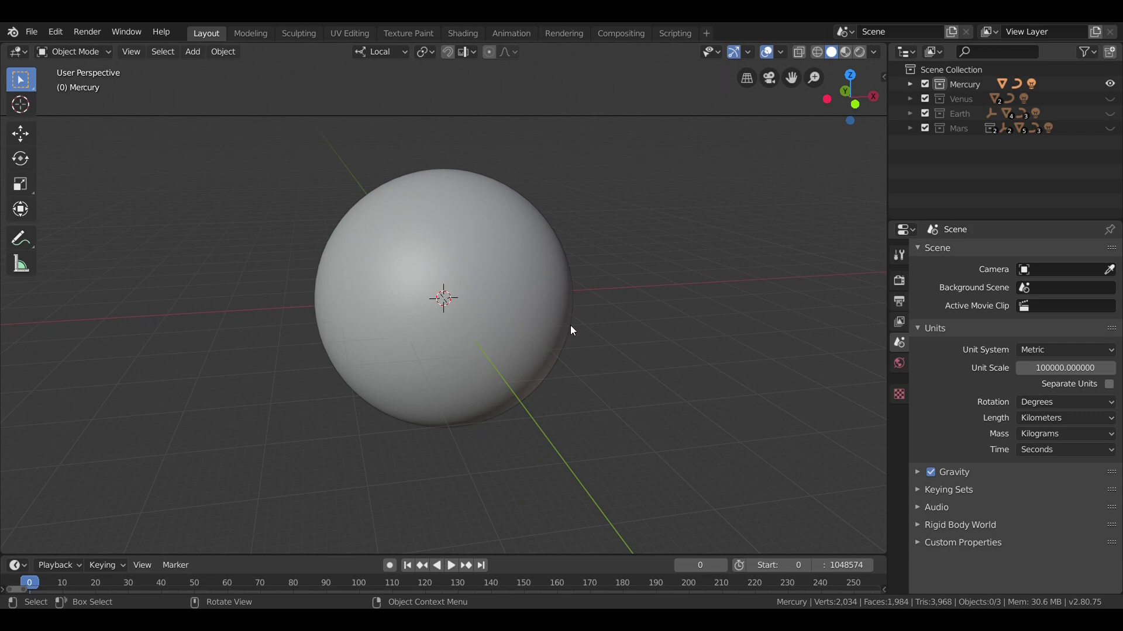
{"action": "scroll", "coordinate": [572, 328], "scroll_direction": "down", "scroll_amount": 12}
{"action": "scroll", "coordinate": [571, 328], "scroll_direction": "up", "scroll_amount": 11}
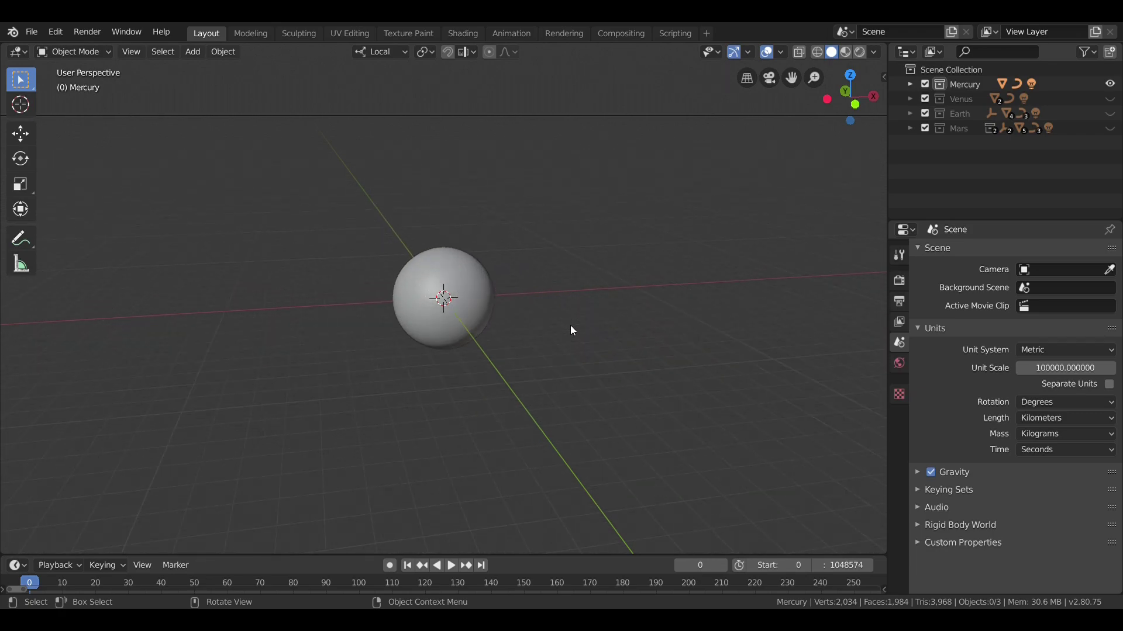
{"action": "scroll", "coordinate": [572, 331], "scroll_direction": "up", "scroll_amount": 1}
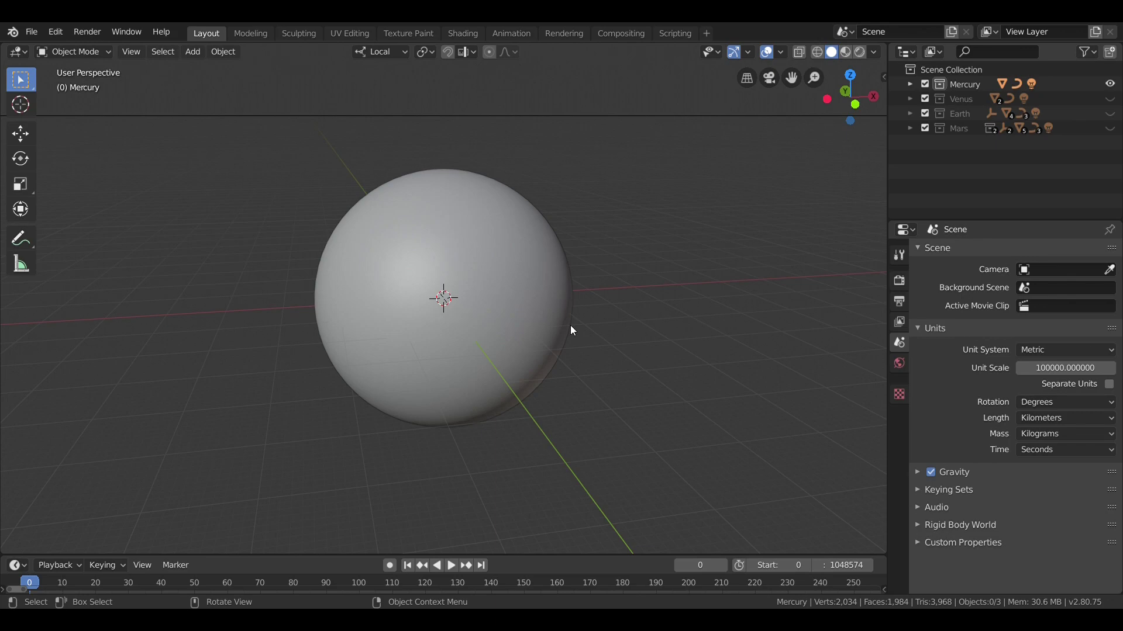
- Use Rendered shading, hide overlays and gizmos, and orbit Mercury's shadowed and lit faces
{"action": "left_click", "coordinate": [860, 51]}
{"action": "left_click", "coordinate": [751, 52]}
{"action": "left_click", "coordinate": [716, 52]}
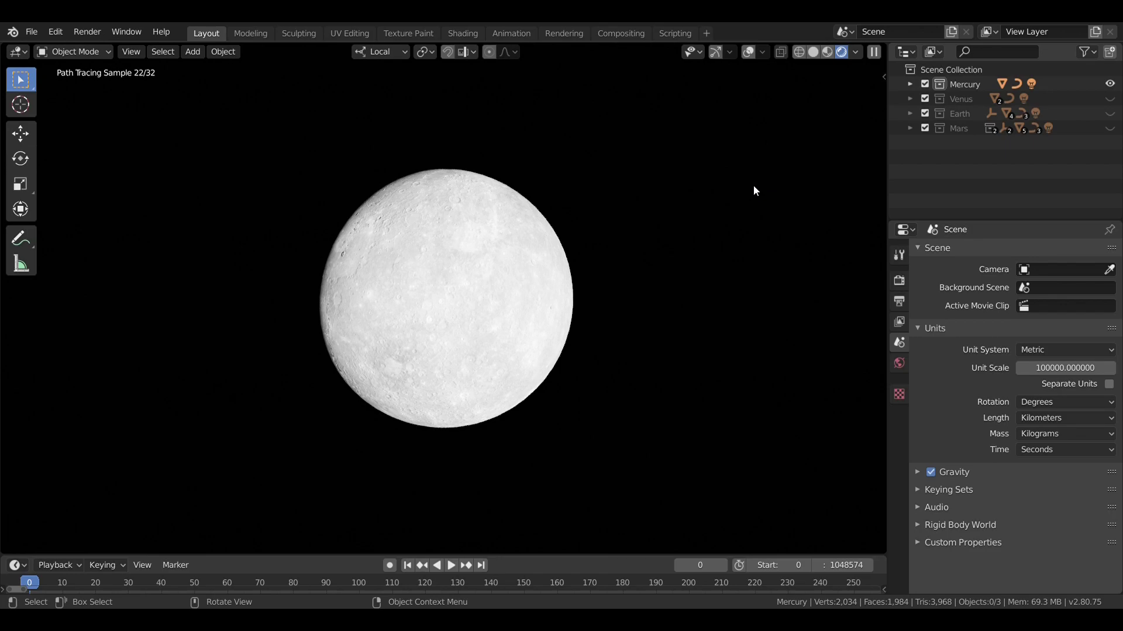
{"action": "mouse_move", "coordinate": [588, 218]}
{"action": "middle_mouse_down"}
{"action": "mouse_move", "coordinate": [659, 233]}
{"action": "mouse_move", "coordinate": [582, 229]}
{"action": "middle_mouse_up"}
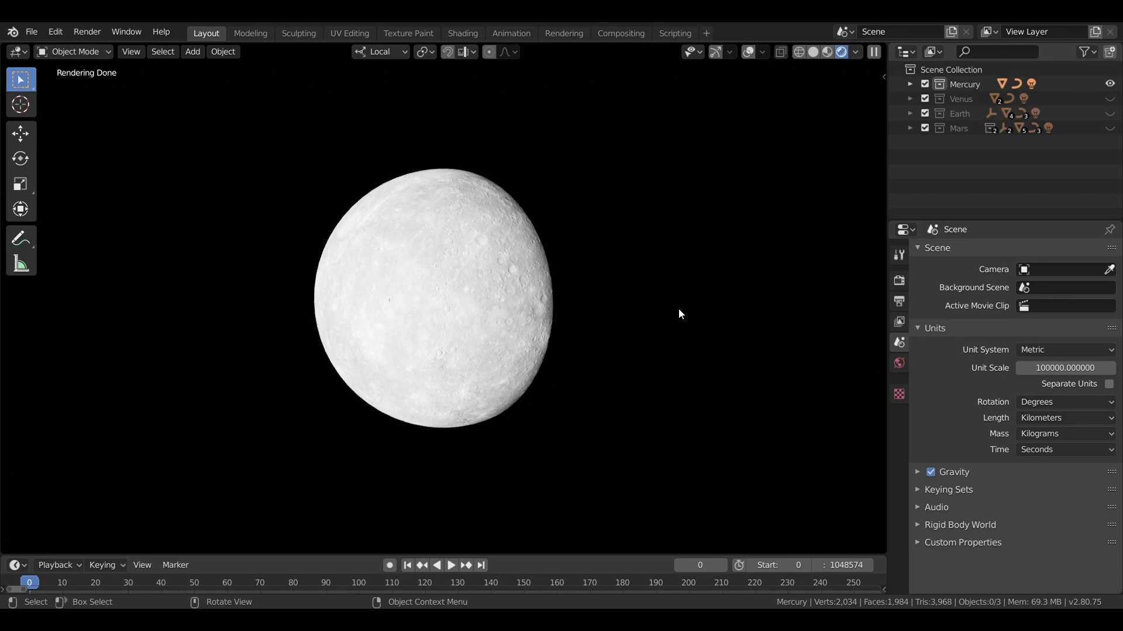
{"action": "middle_click_drag", "start_coordinate": [630, 257], "coordinate": [742, 249]}
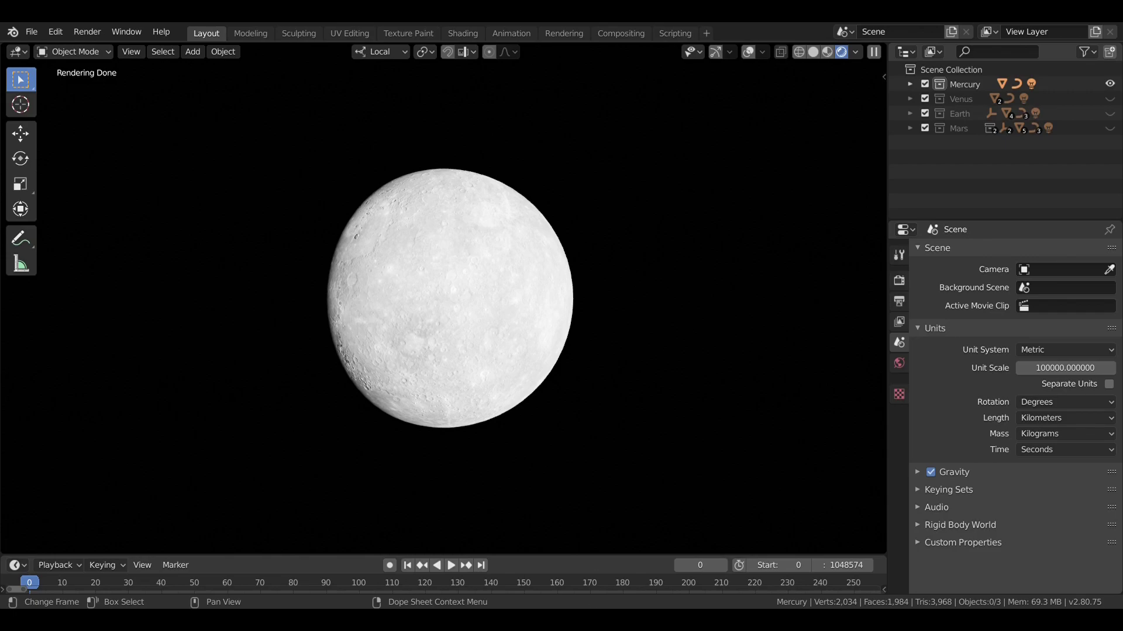
{"action": "middle_click_drag", "start_coordinate": [675, 298], "coordinate": [570, 292]}
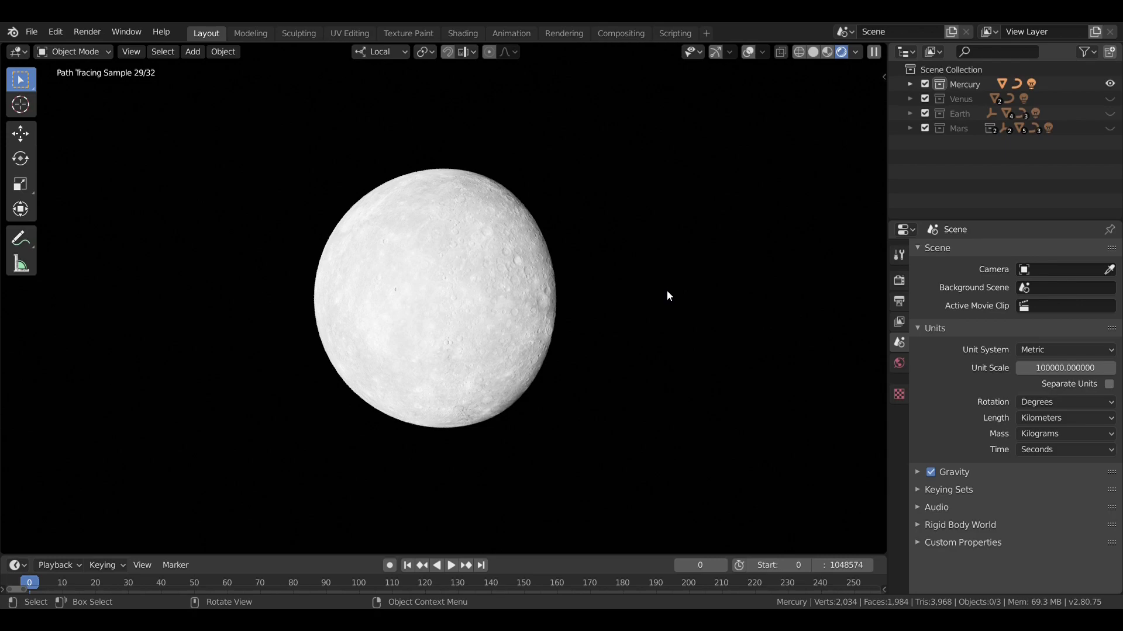
{"action": "middle_click_drag", "start_coordinate": [667, 292], "coordinate": [655, 291]}
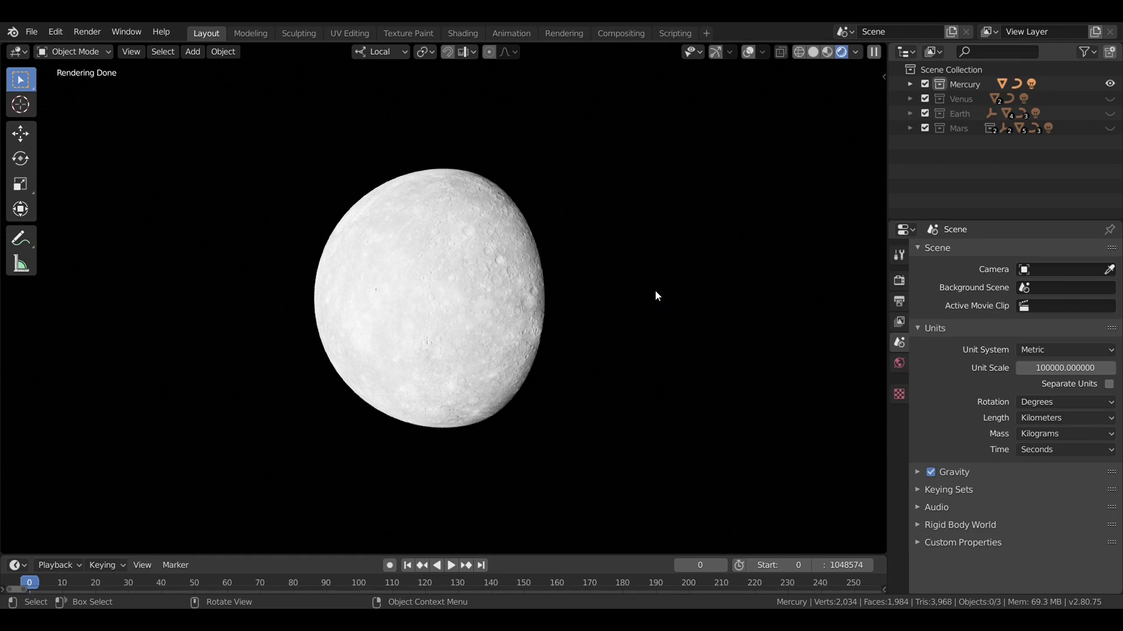
{"action": "middle_click_drag", "start_coordinate": [542, 283], "coordinate": [687, 284]}
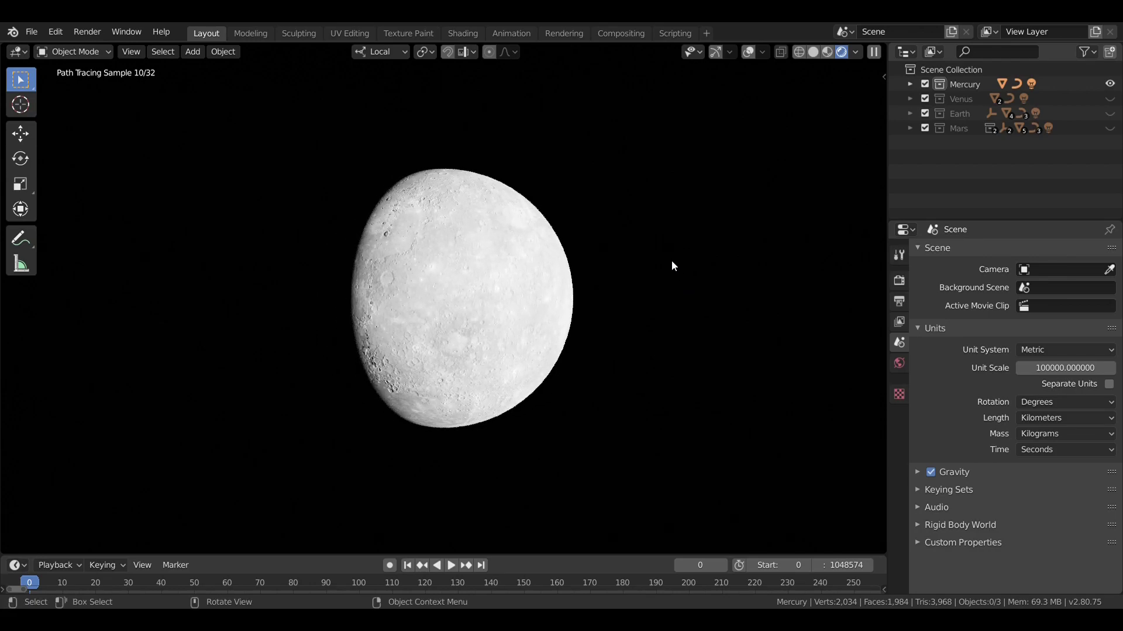
- Show the sidebar Item tab with Mercury's transform and 4879 km dimensions
{"action": "key", "text": "n"}
{"action": "key", "text": "n"}
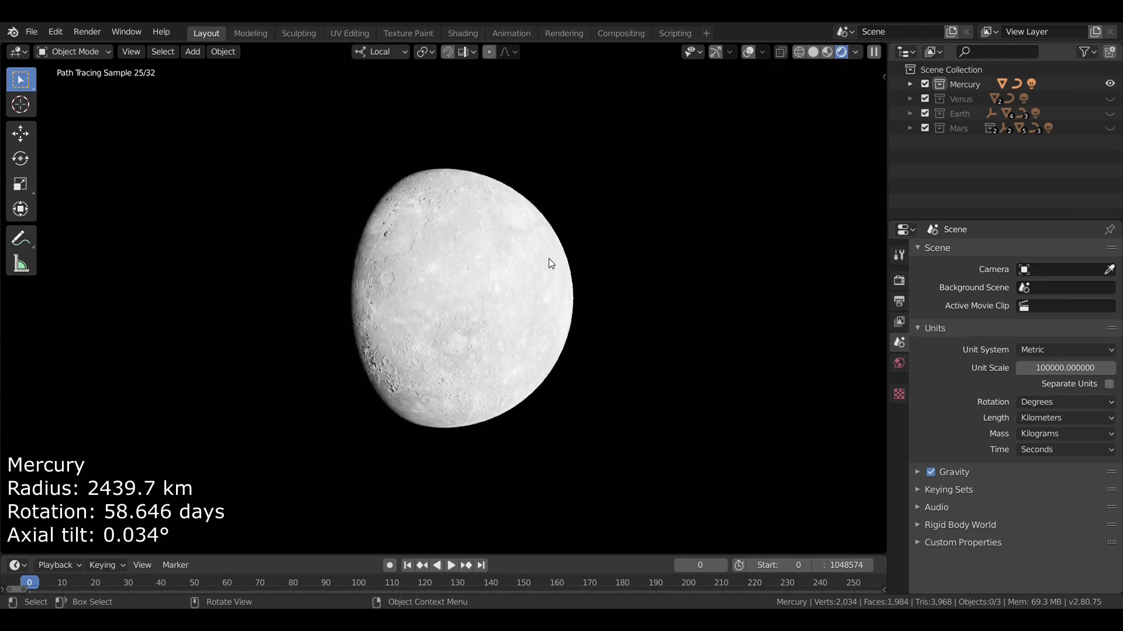
{"action": "key", "text": "n"}
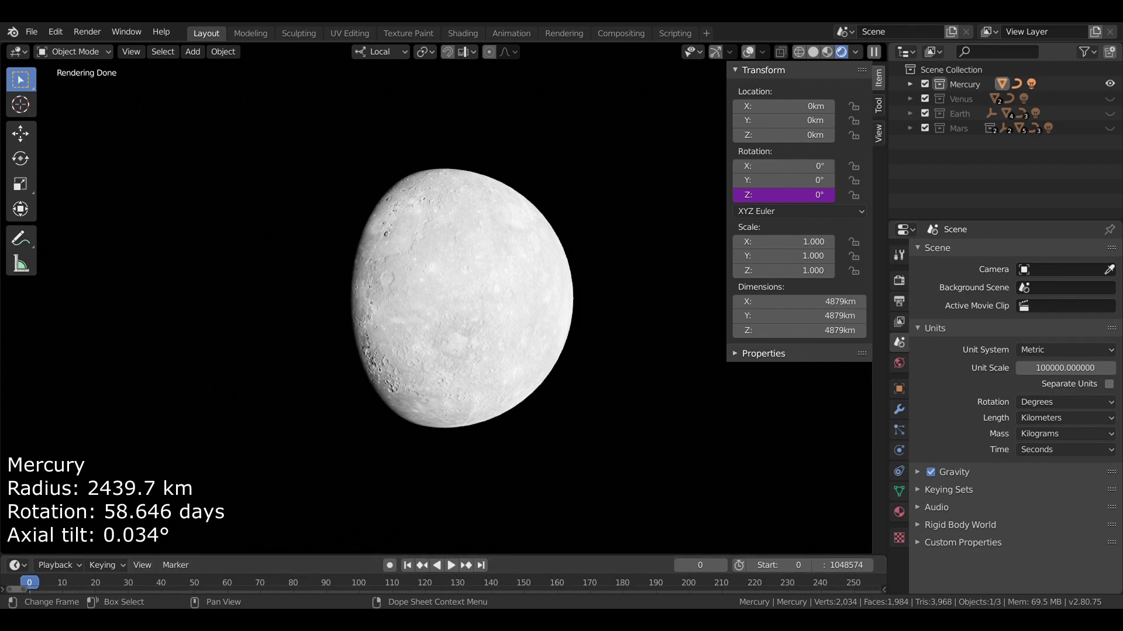
{"action": "middle_click_drag", "start_coordinate": [636, 310], "coordinate": [500, 317]}
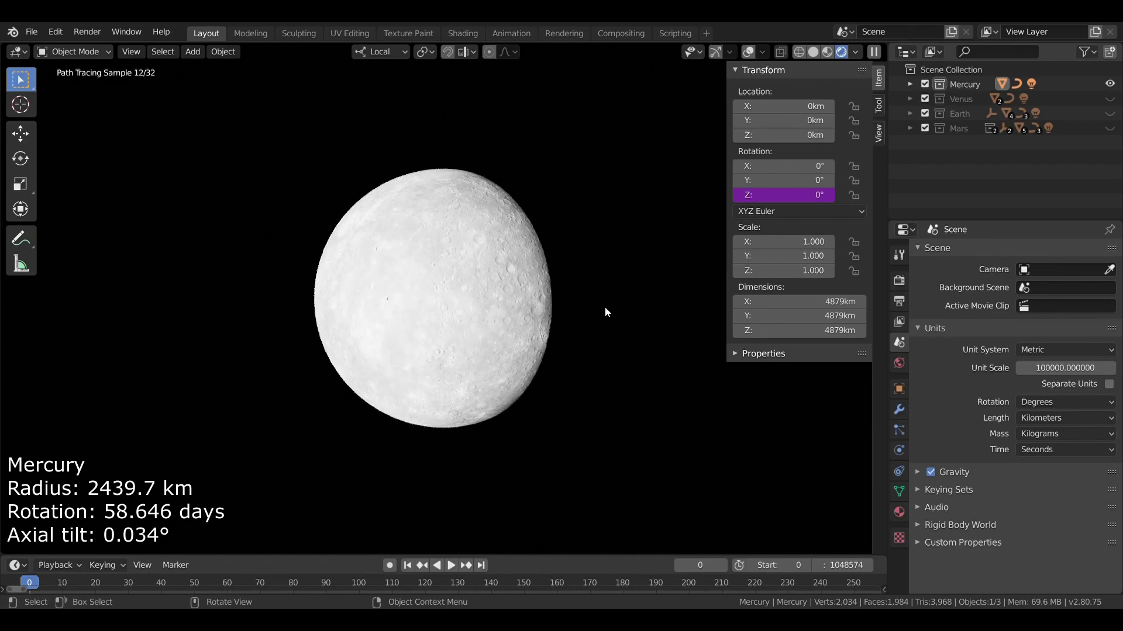
{"action": "scroll", "coordinate": [605, 306], "scroll_direction": "up", "scroll_amount": 2}
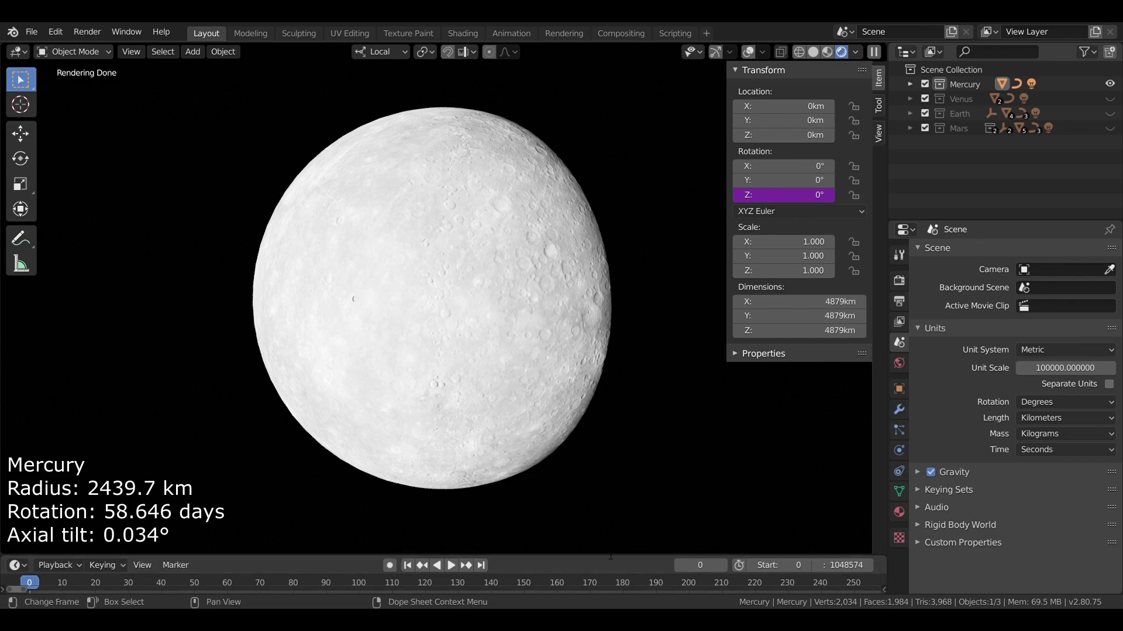
- Orbit and zoom around the rendered Mercury, ending on its fully lit face
{"action": "mouse_move", "coordinate": [463, 332]}
{"action": "middle_mouse_down"}
{"action": "mouse_move", "coordinate": [588, 324]}
{"action": "mouse_move", "coordinate": [439, 324]}
{"action": "mouse_move", "coordinate": [632, 322]}
{"action": "middle_mouse_up"}
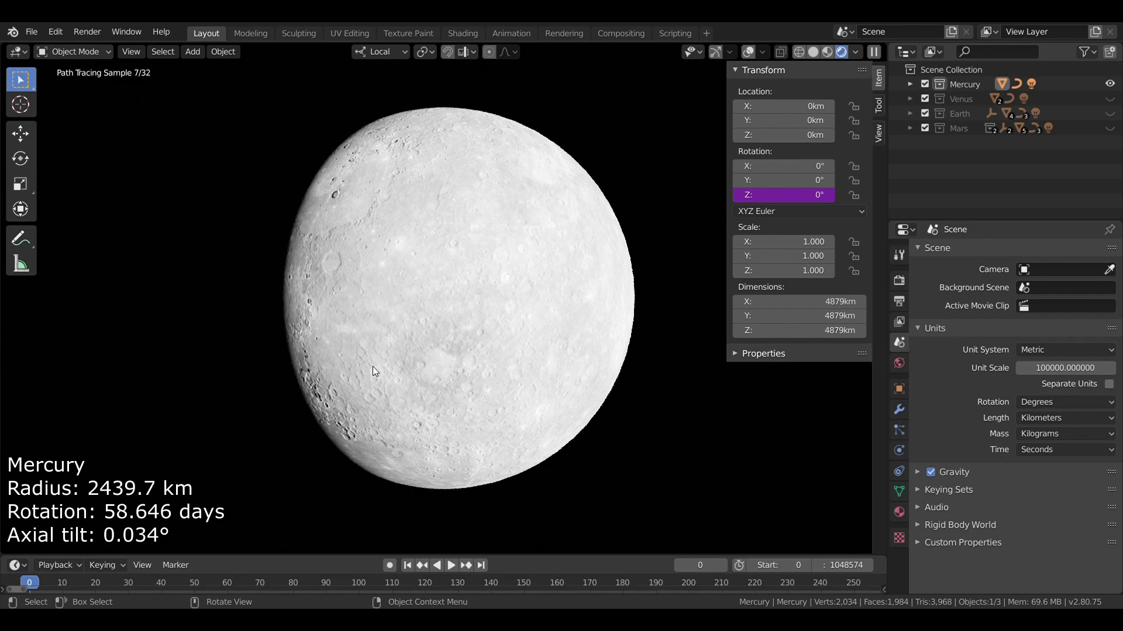
{"action": "scroll", "coordinate": [399, 363], "scroll_direction": "down", "scroll_amount": 3}
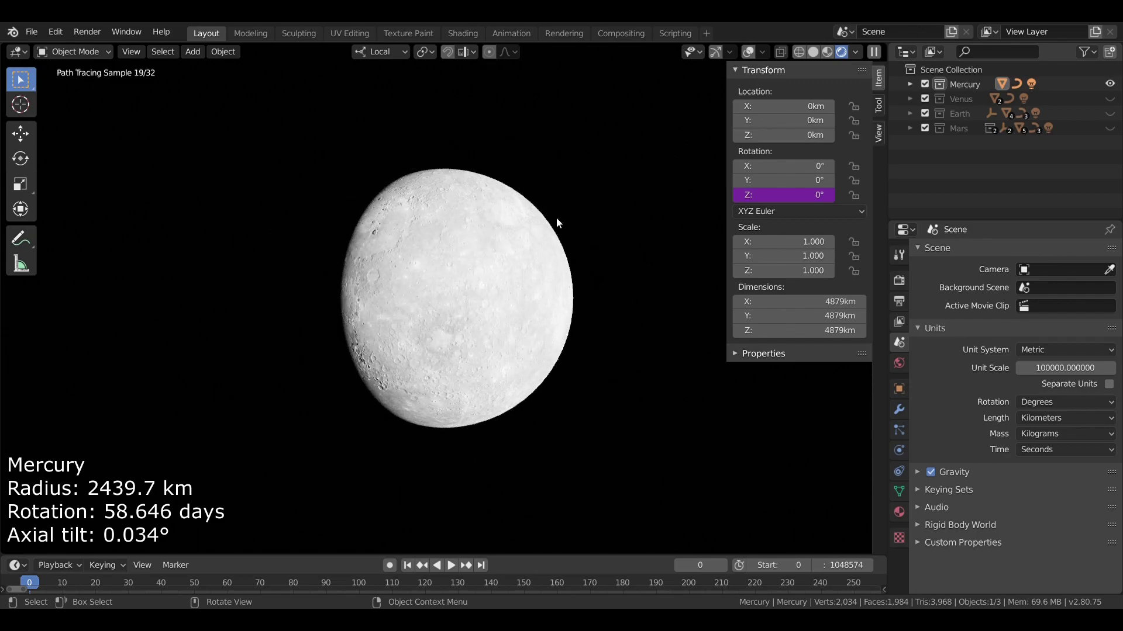
{"action": "middle_click_drag", "start_coordinate": [370, 408], "coordinate": [430, 376]}
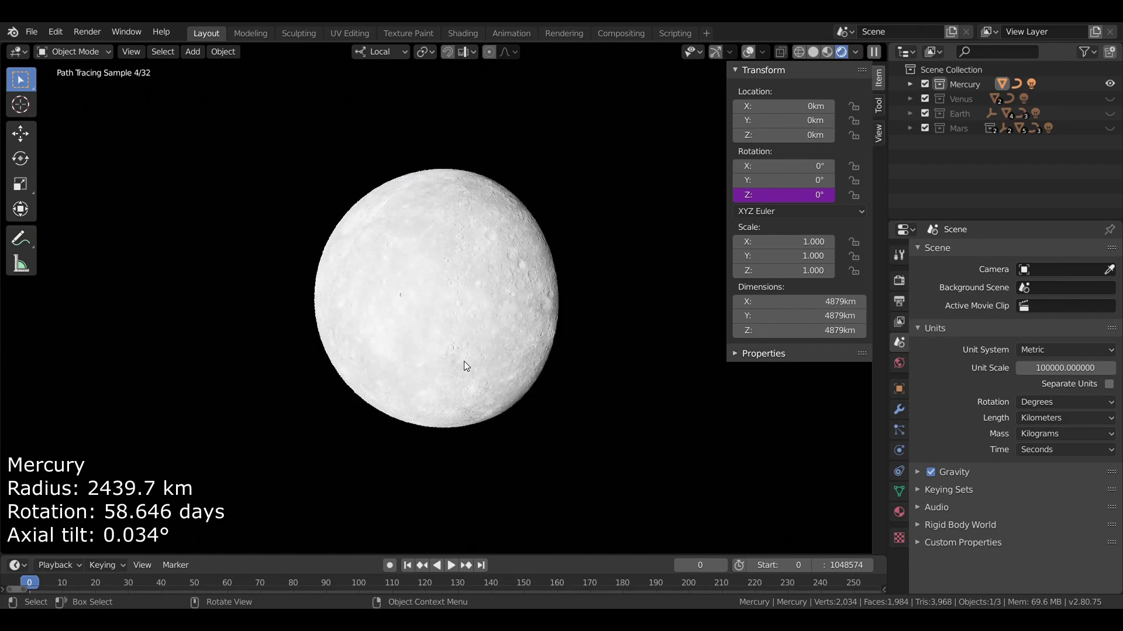
{"action": "scroll", "coordinate": [537, 345], "scroll_direction": "up", "scroll_amount": 2}
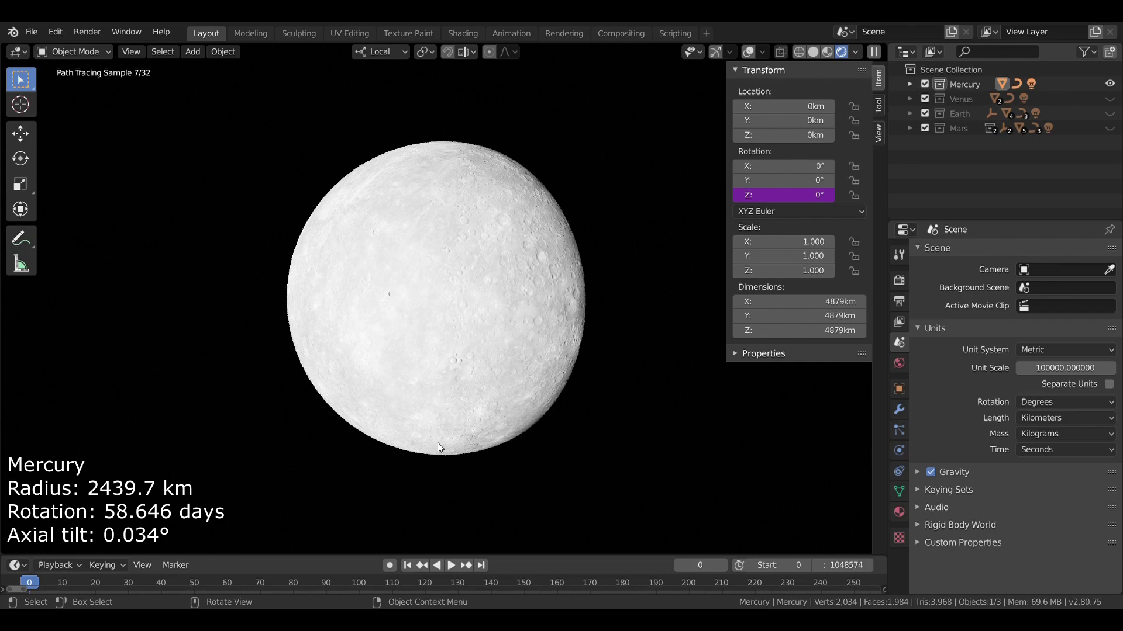
{"action": "middle_click_drag", "start_coordinate": [353, 201], "coordinate": [537, 188]}
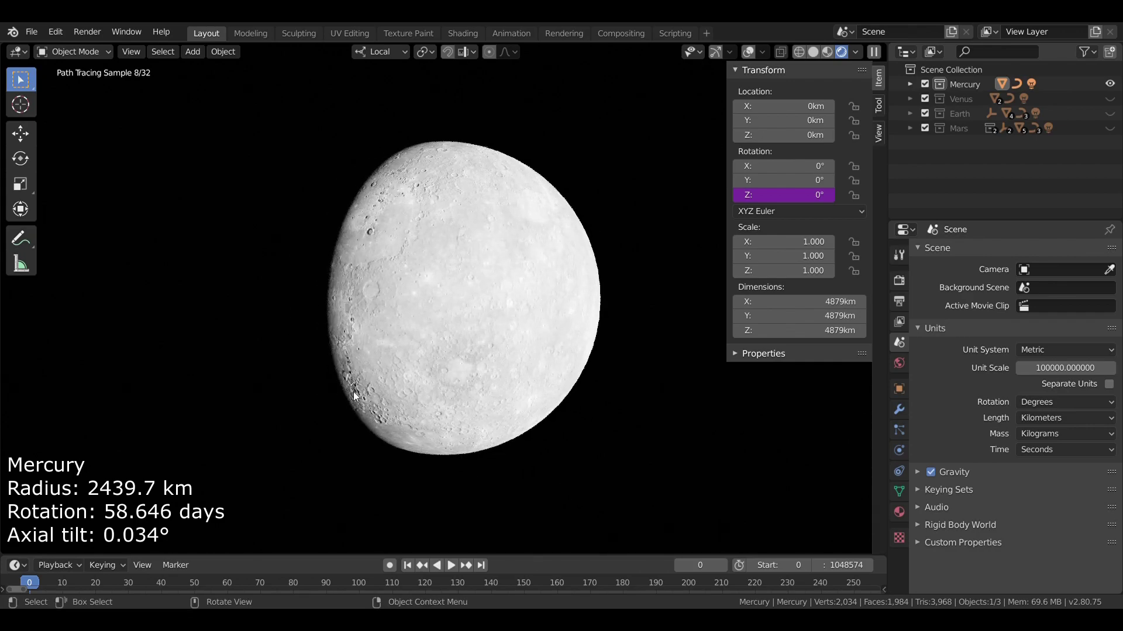
{"action": "mouse_move", "coordinate": [347, 357]}
{"action": "middle_mouse_down"}
{"action": "mouse_move", "coordinate": [371, 360]}
{"action": "mouse_move", "coordinate": [349, 361]}
{"action": "middle_mouse_up"}
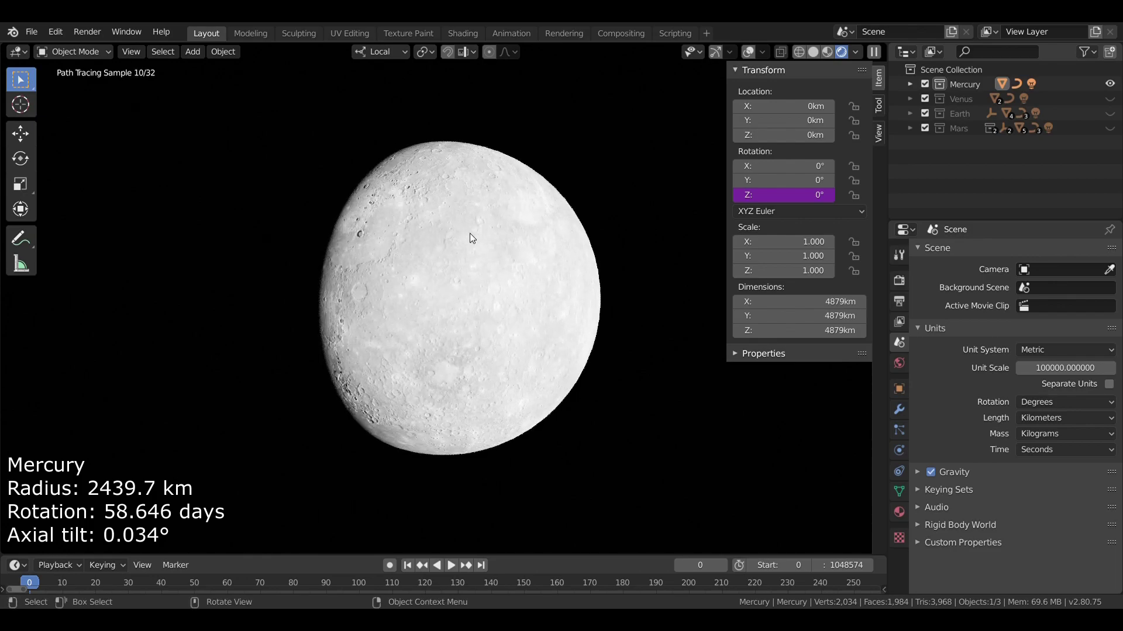
{"action": "mouse_move", "coordinate": [528, 283]}
{"action": "middle_mouse_down"}
{"action": "mouse_move", "coordinate": [547, 286]}
{"action": "mouse_move", "coordinate": [527, 305]}
{"action": "mouse_move", "coordinate": [431, 261]}
{"action": "mouse_move", "coordinate": [478, 264]}
{"action": "middle_mouse_up"}
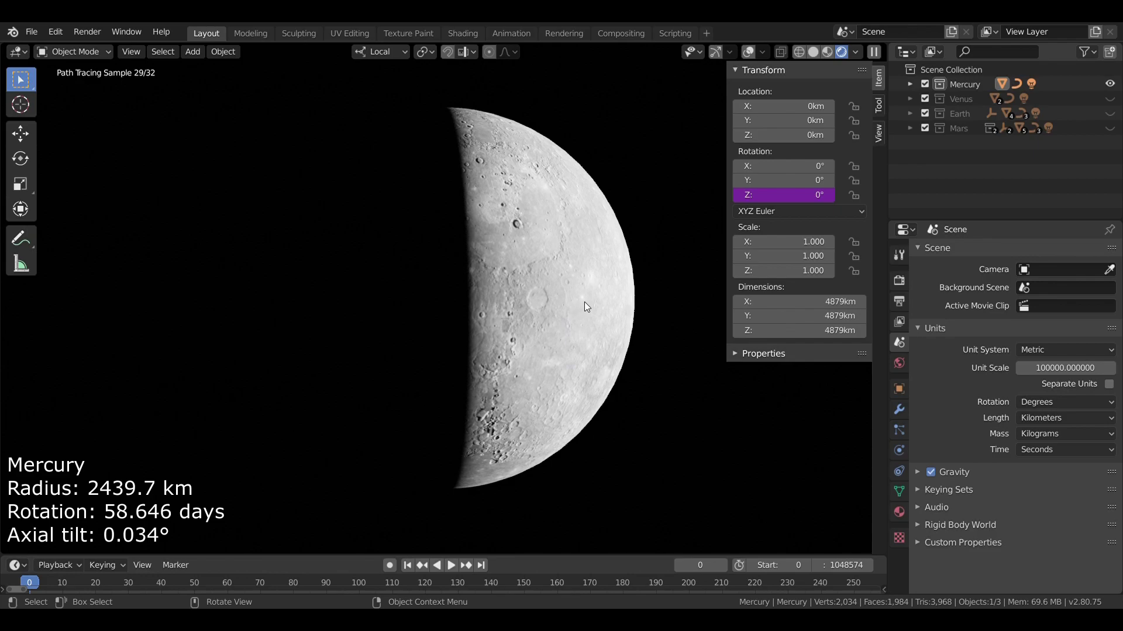
{"action": "middle_click_drag", "start_coordinate": [584, 302], "coordinate": [404, 301]}
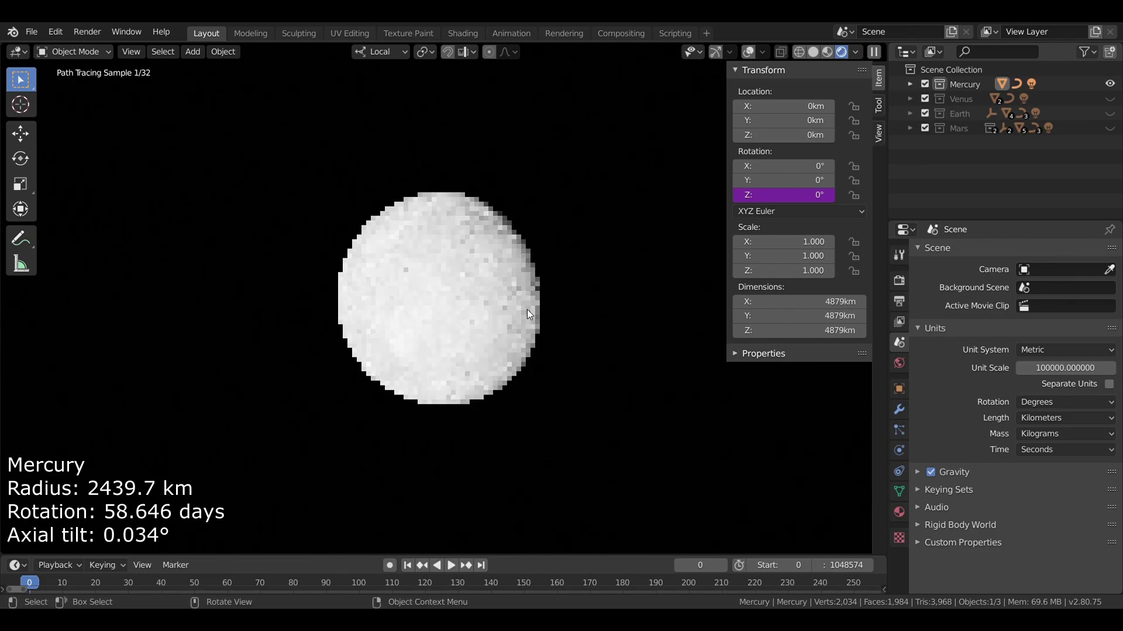
{"action": "key", "text": "n"}
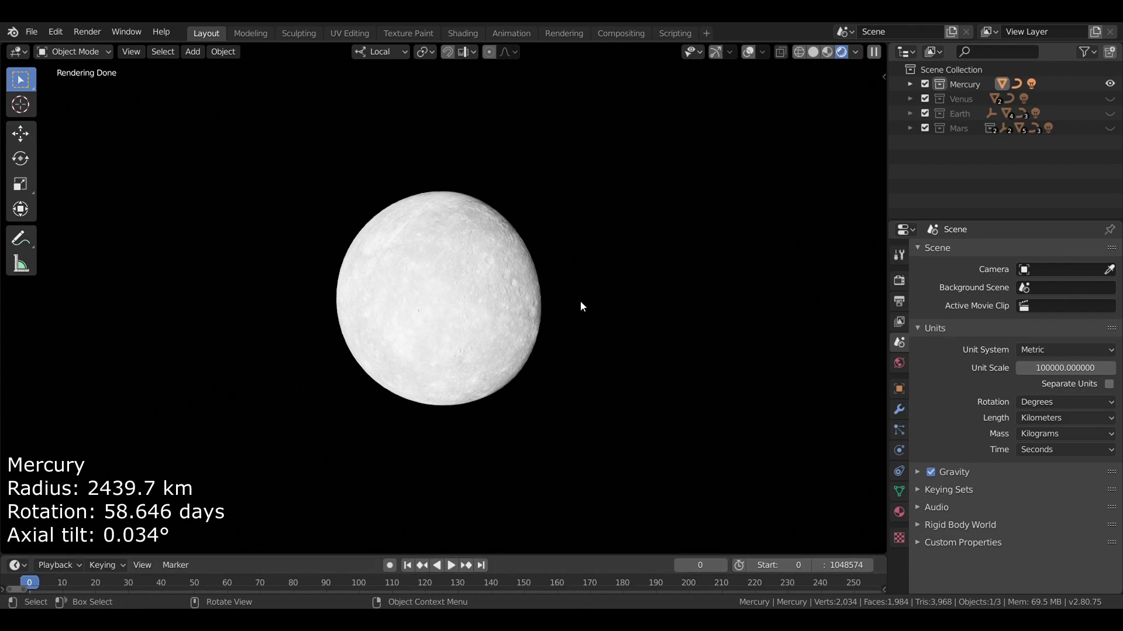
{"action": "scroll", "coordinate": [585, 290], "scroll_direction": "up", "scroll_amount": 2}
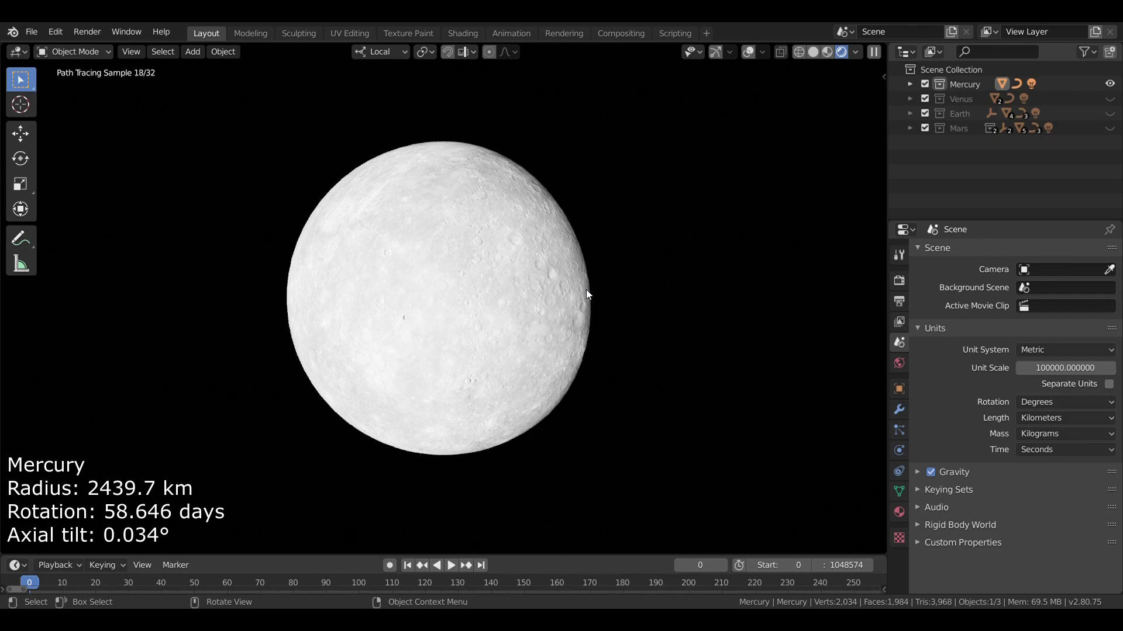
{"action": "key", "text": "n"}
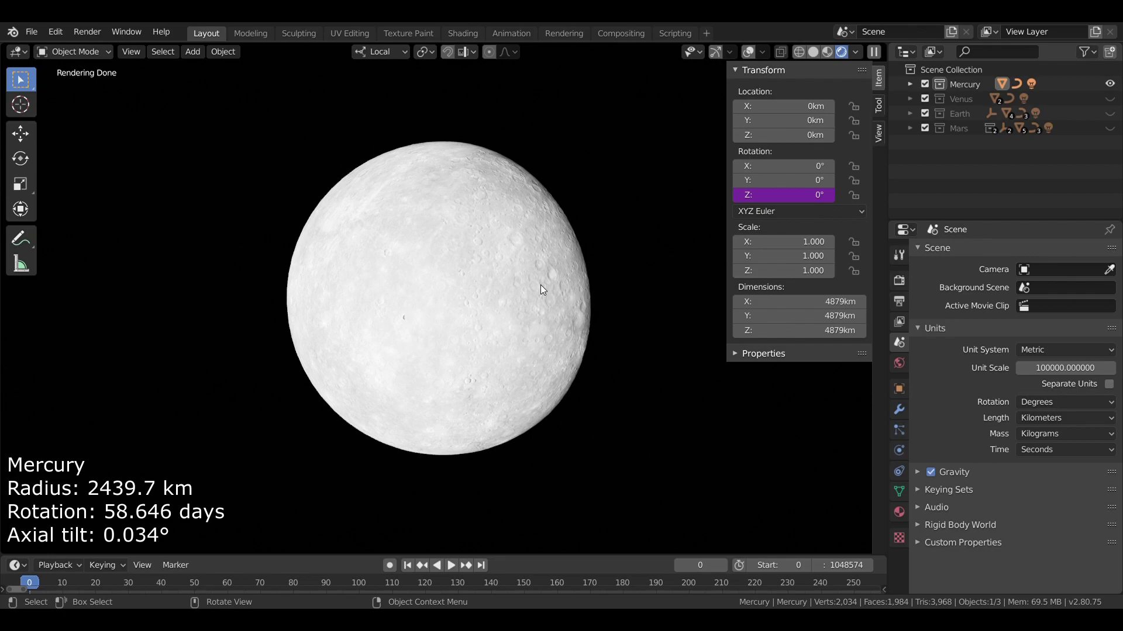
{"action": "mouse_move", "coordinate": [463, 169]}
{"action": "middle_mouse_down"}
{"action": "mouse_move", "coordinate": [440, 219]}
{"action": "mouse_move", "coordinate": [457, 177]}
{"action": "middle_mouse_up"}
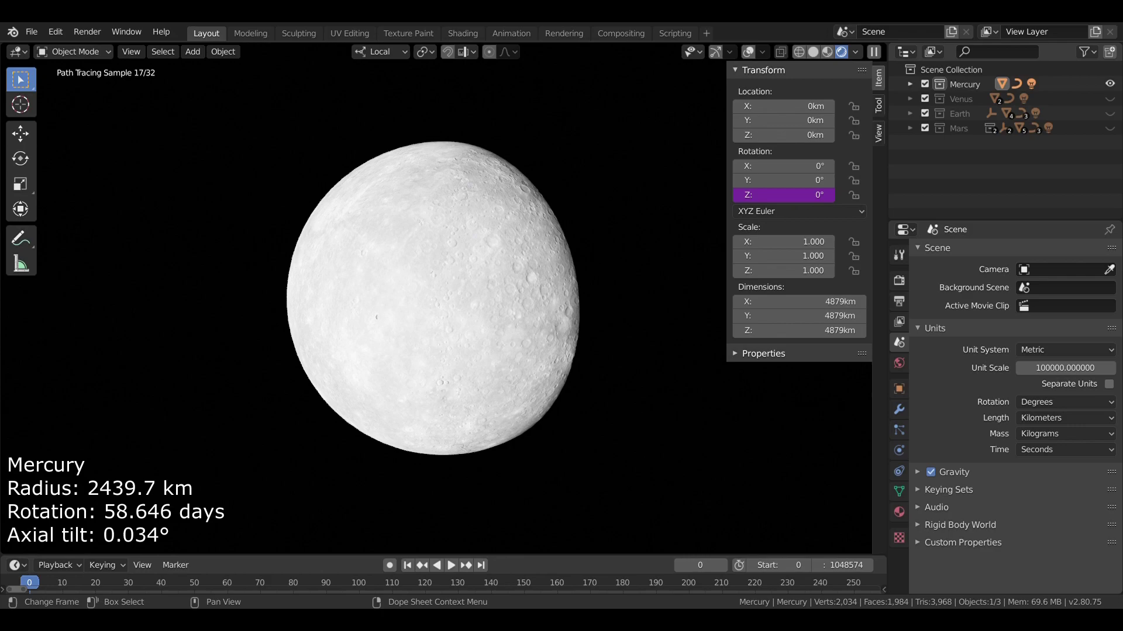
{"action": "scroll", "coordinate": [580, 386], "scroll_direction": "down", "scroll_amount": 4}
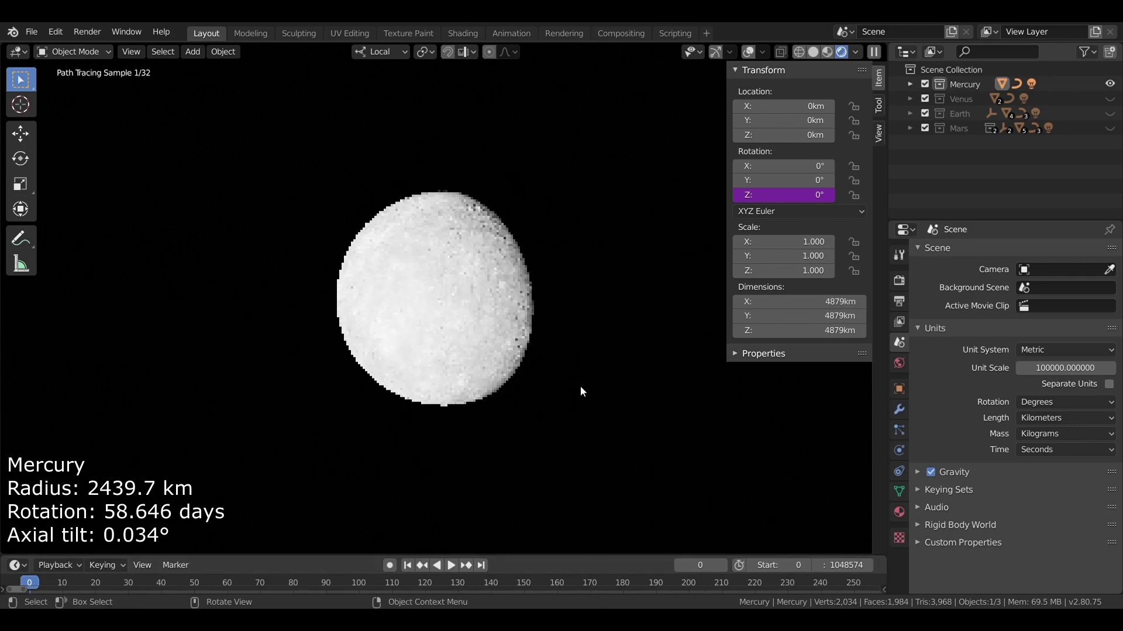
{"action": "middle_click_drag", "start_coordinate": [570, 283], "coordinate": [568, 287]}
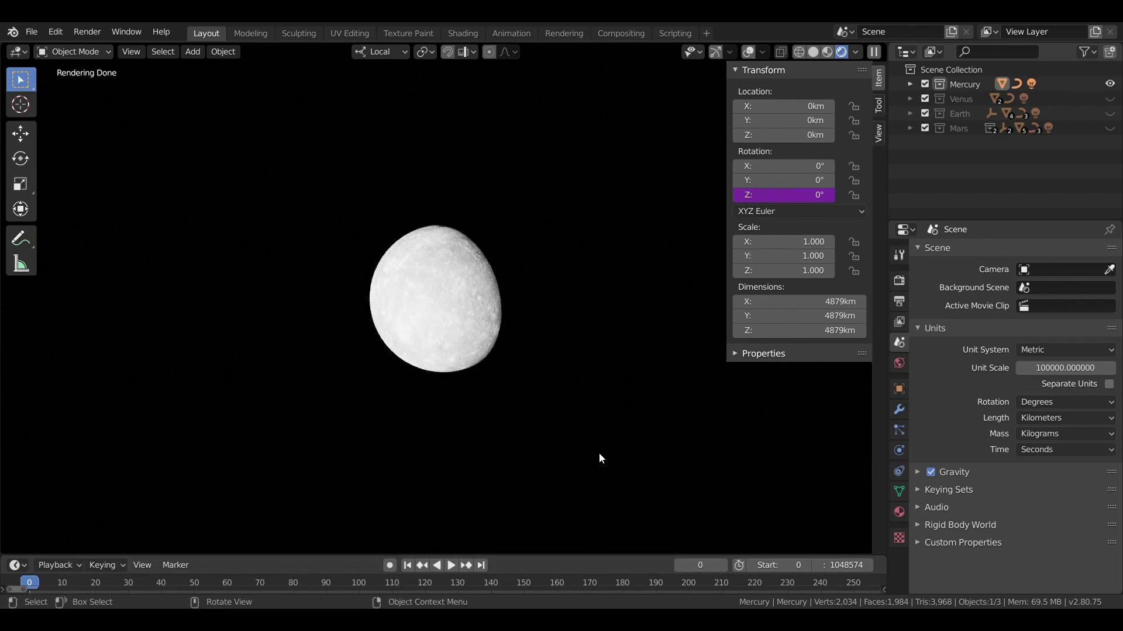
{"action": "scroll", "coordinate": [594, 388], "scroll_direction": "up", "scroll_amount": 6}
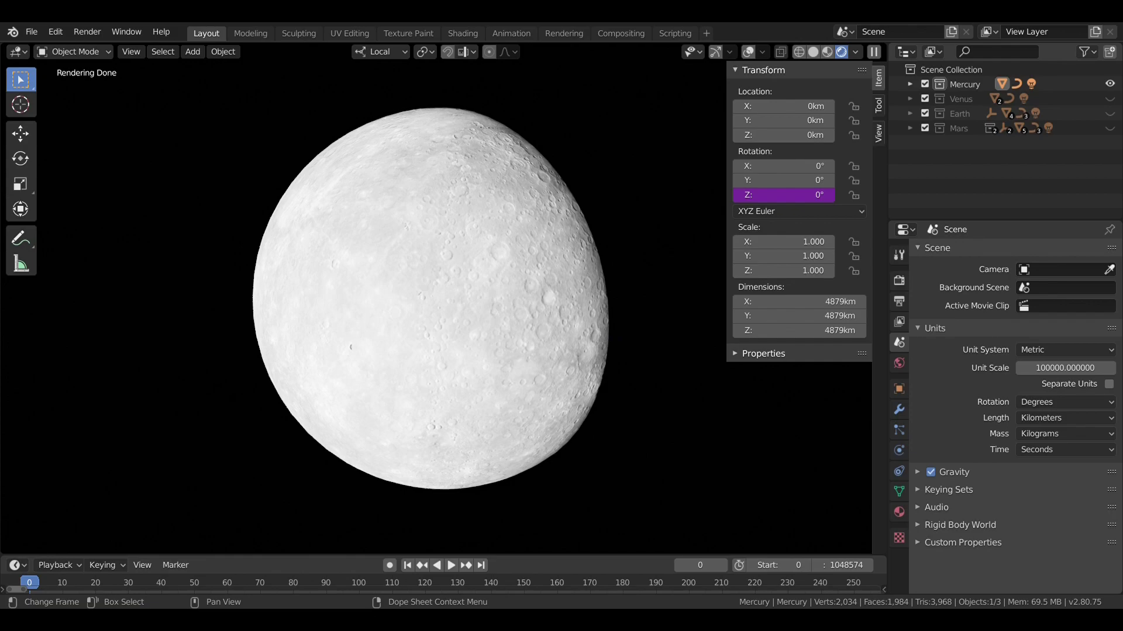
{"action": "mouse_move", "coordinate": [594, 501]}
{"action": "middle_mouse_down"}
{"action": "mouse_move", "coordinate": [581, 353]}
{"action": "mouse_move", "coordinate": [560, 349]}
{"action": "middle_mouse_up"}
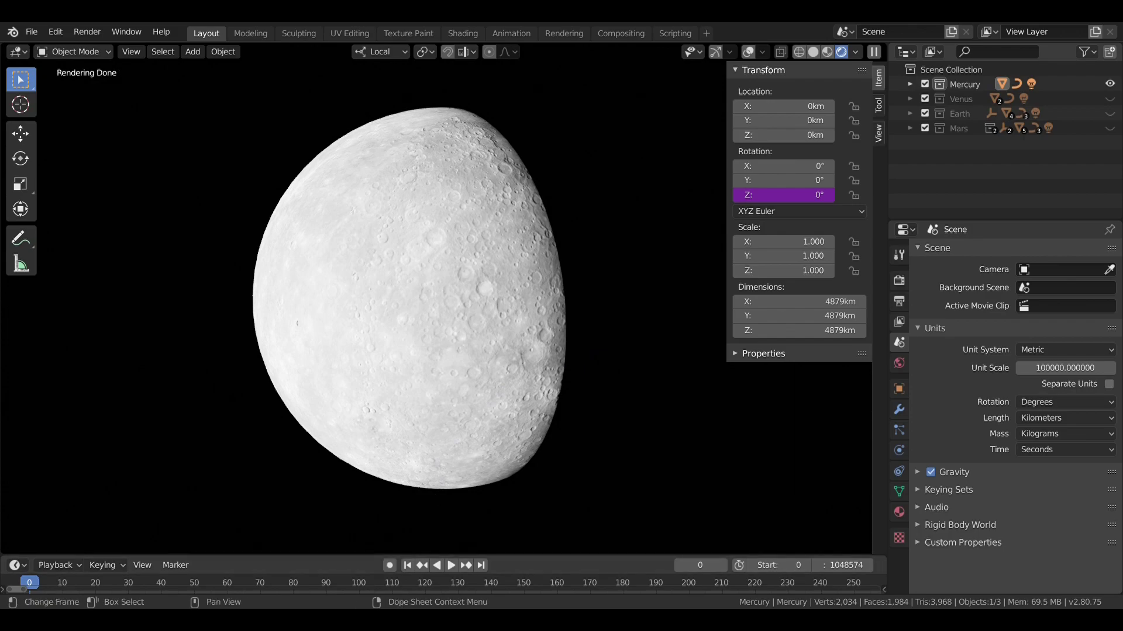
{"action": "middle_click_drag", "start_coordinate": [564, 363], "coordinate": [574, 360]}
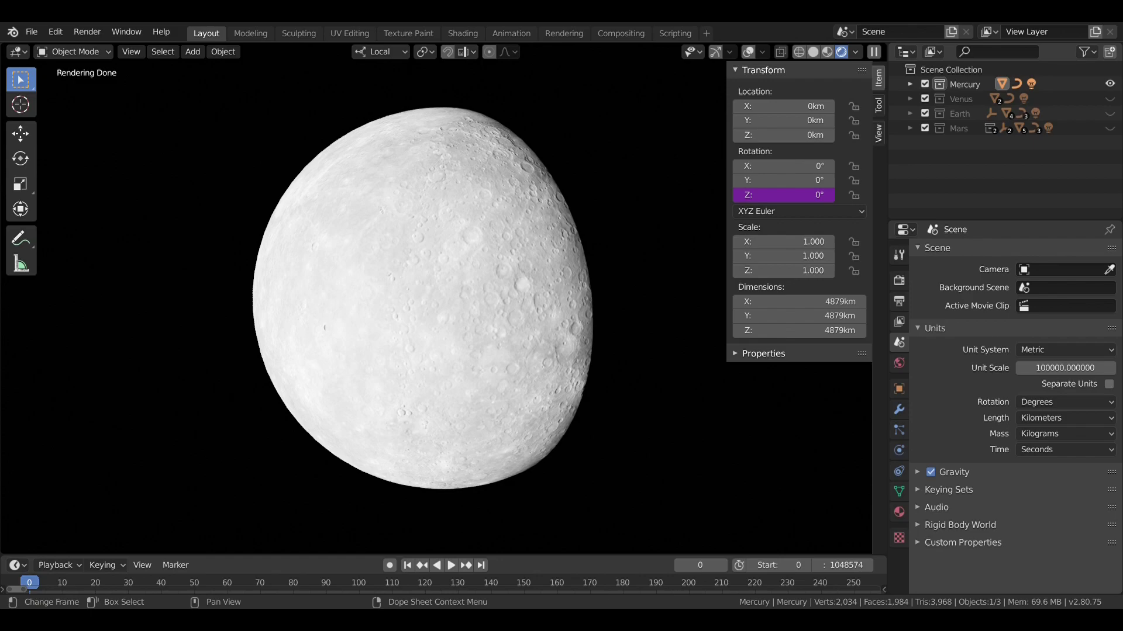
{"action": "mouse_move", "coordinate": [520, 335]}
{"action": "middle_mouse_down"}
{"action": "mouse_move", "coordinate": [462, 315]}
{"action": "mouse_move", "coordinate": [518, 321]}
{"action": "mouse_move", "coordinate": [577, 417]}
{"action": "middle_mouse_up"}
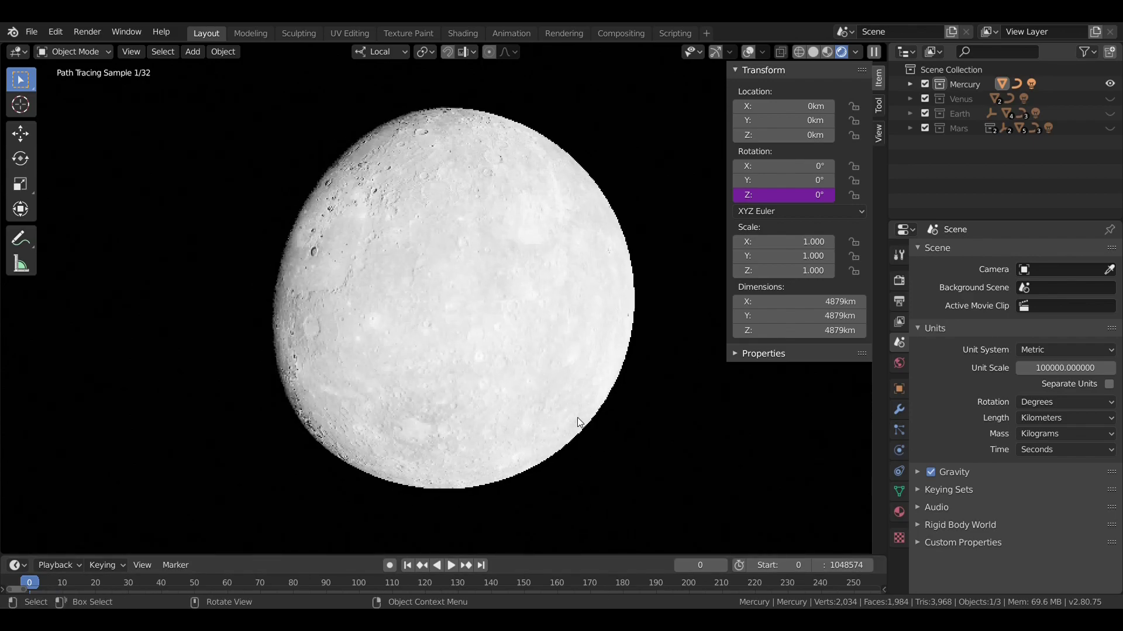
- Play Mercury's spin and set Time Remapping Old to 25 with New at 100
{"action": "left_click", "coordinate": [455, 567]}
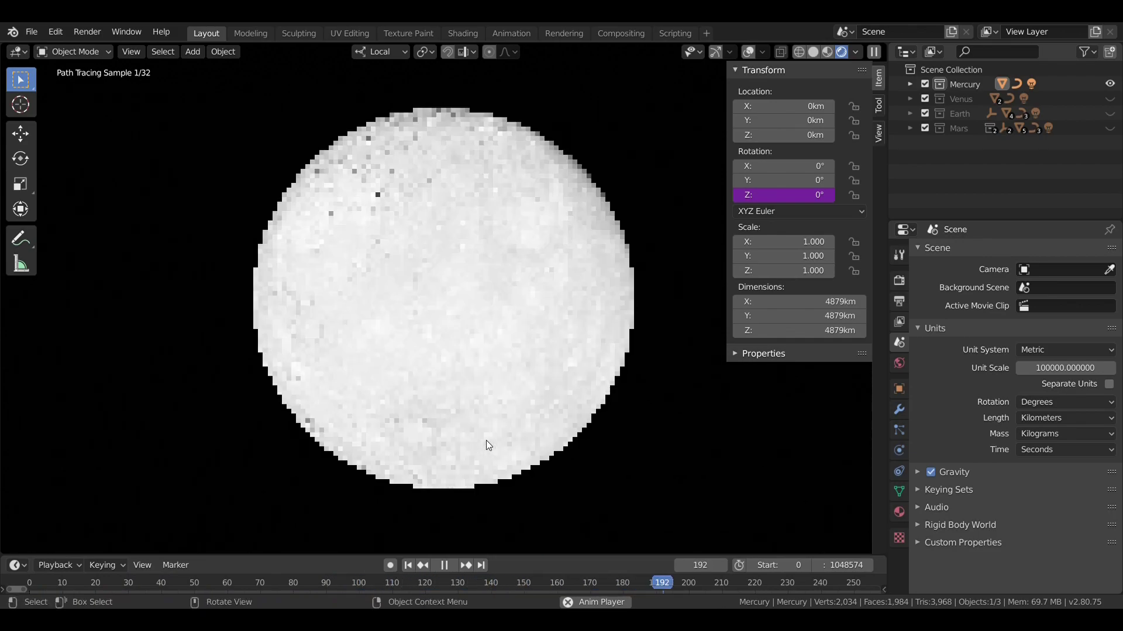
{"action": "left_click", "coordinate": [899, 301]}
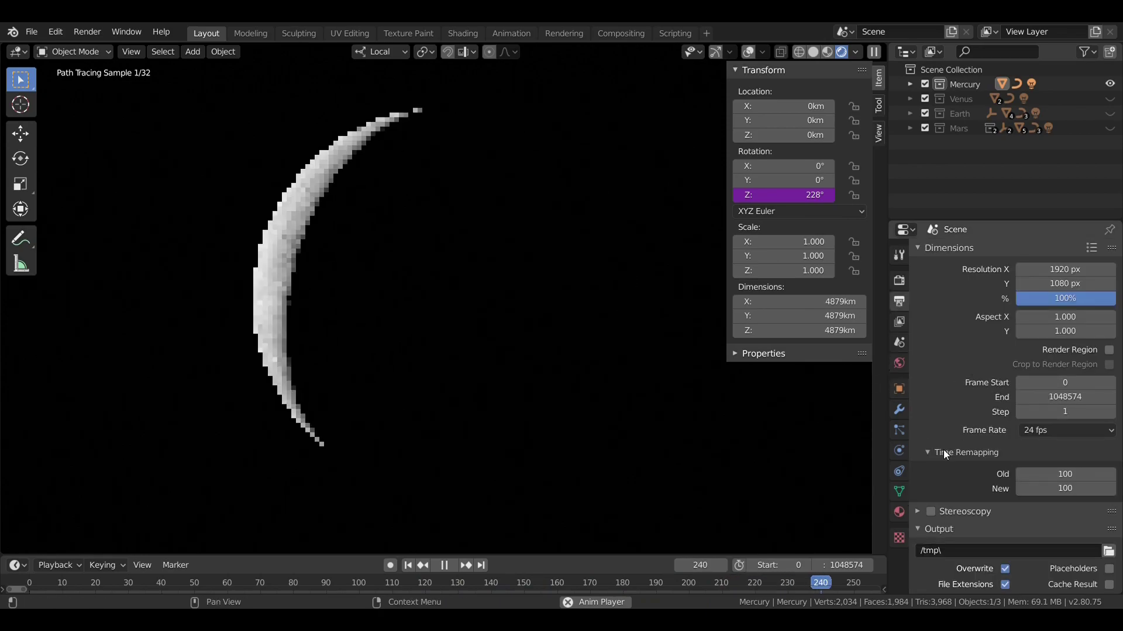
{"action": "left_click_drag", "start_coordinate": [1037, 474], "coordinate": [994, 475]}
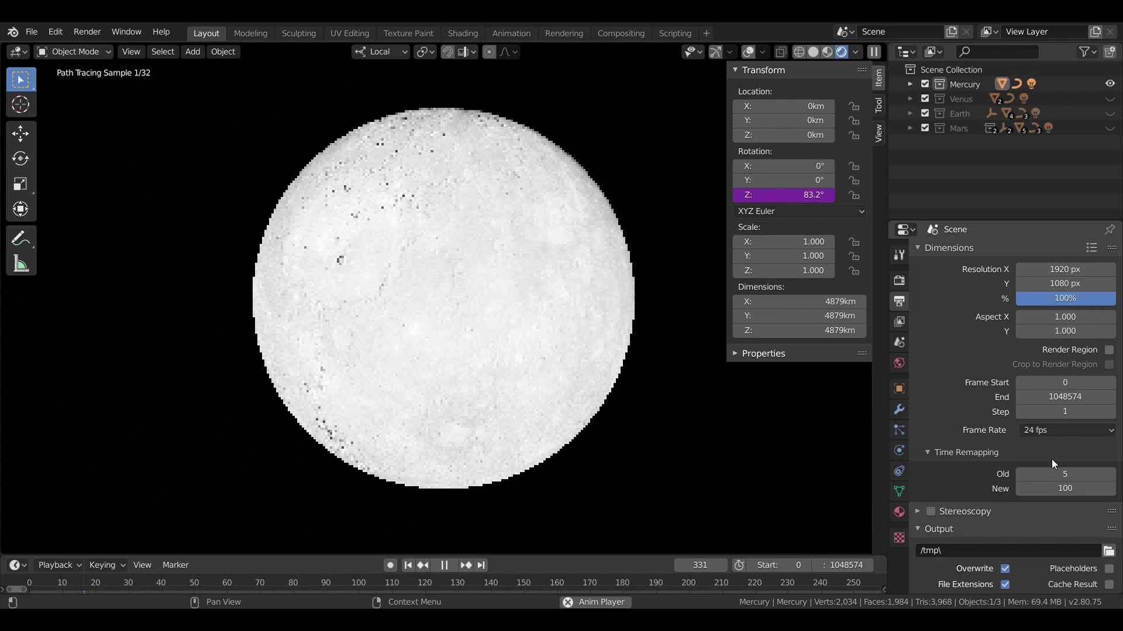
{"action": "left_click_drag", "start_coordinate": [1068, 475], "coordinate": [1079, 475]}
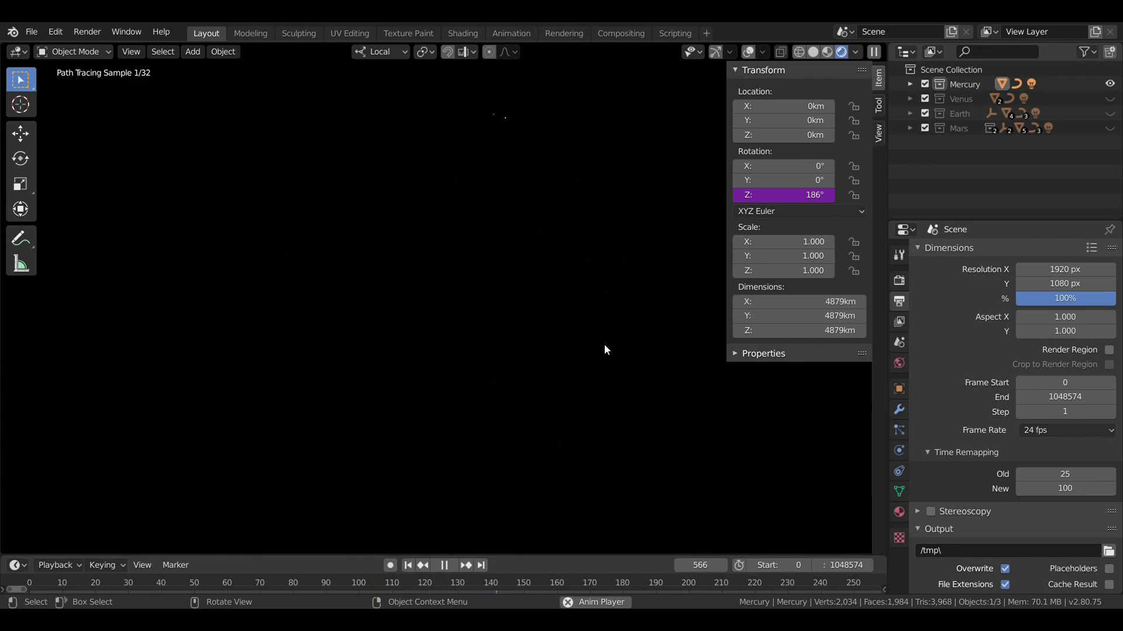
{"action": "left_click", "coordinate": [444, 565]}
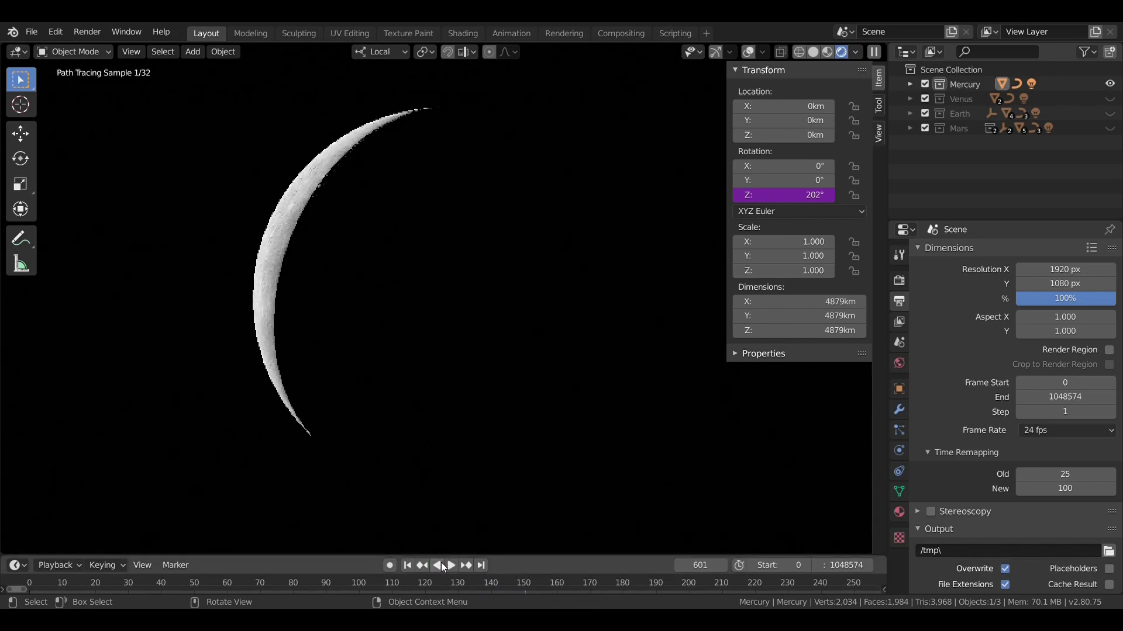
- Rewind playback to frame 0 and zoom out to Mercury's elliptical orbit around the Sun
{"action": "left_click", "coordinate": [408, 565]}
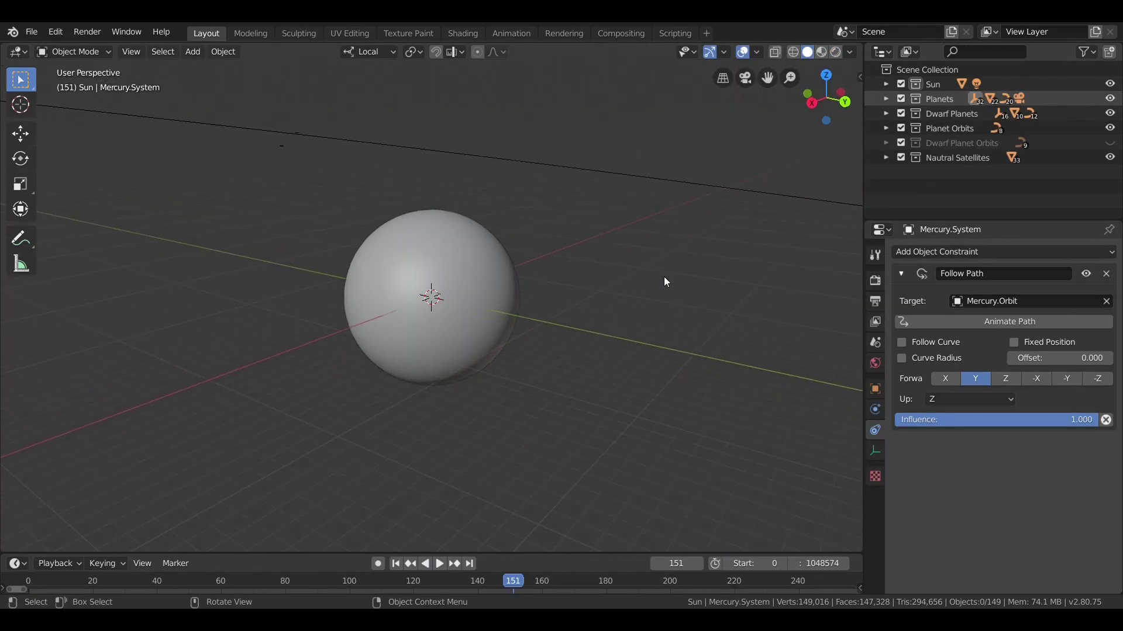
{"action": "middle_click_drag", "start_coordinate": [664, 281], "coordinate": [674, 259]}
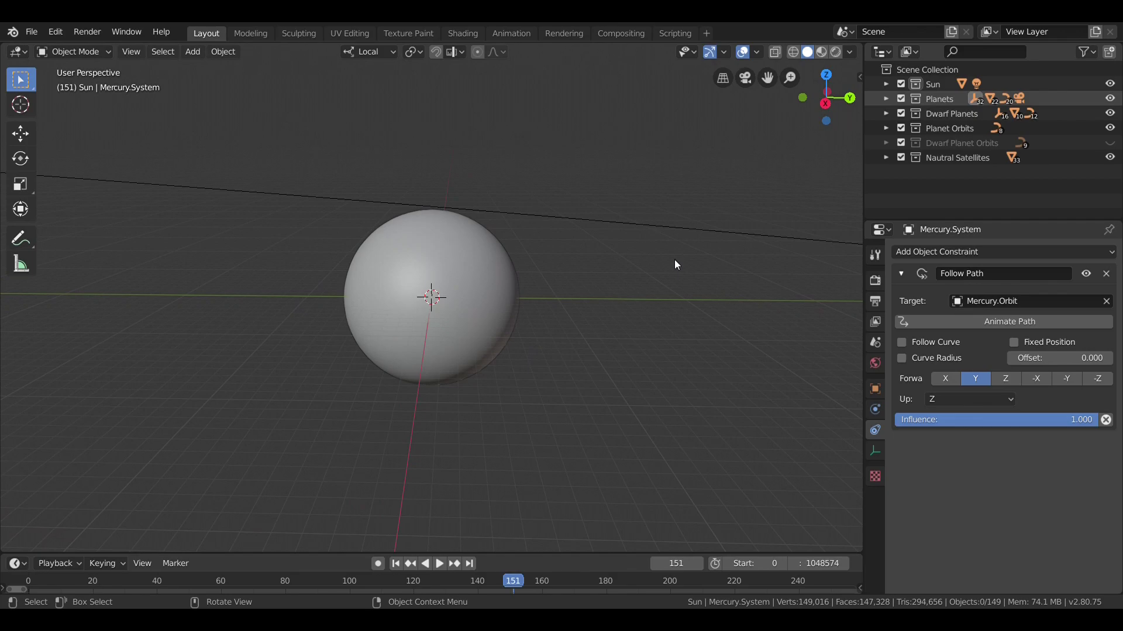
{"action": "scroll", "coordinate": [674, 259], "scroll_direction": "down", "scroll_amount": 10}
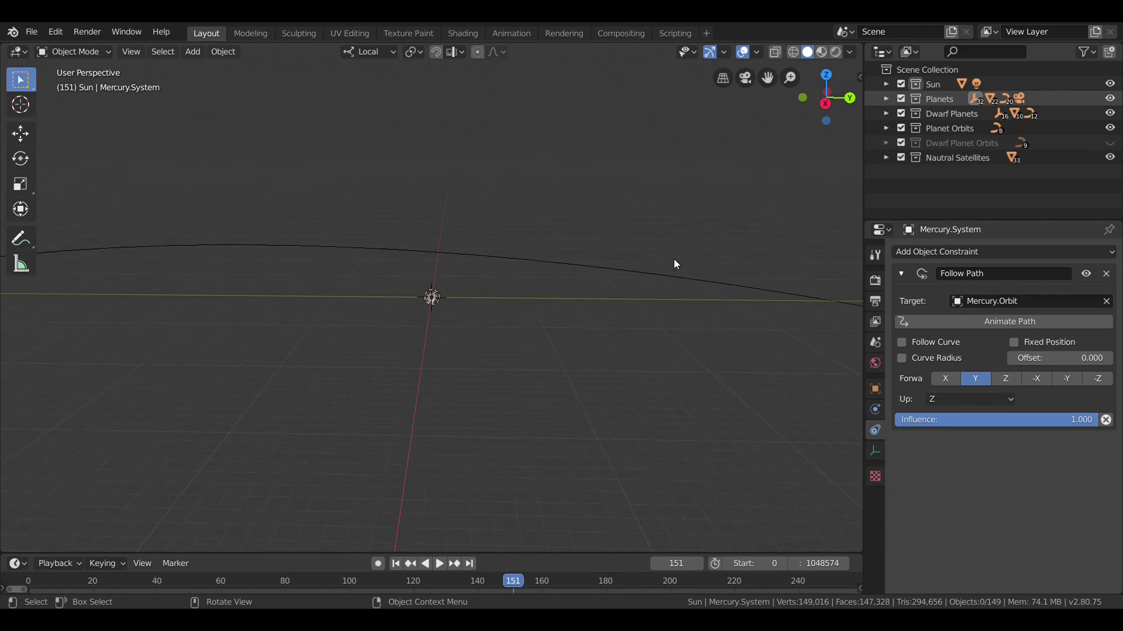
{"action": "scroll", "coordinate": [674, 259], "scroll_direction": "down", "scroll_amount": 3}
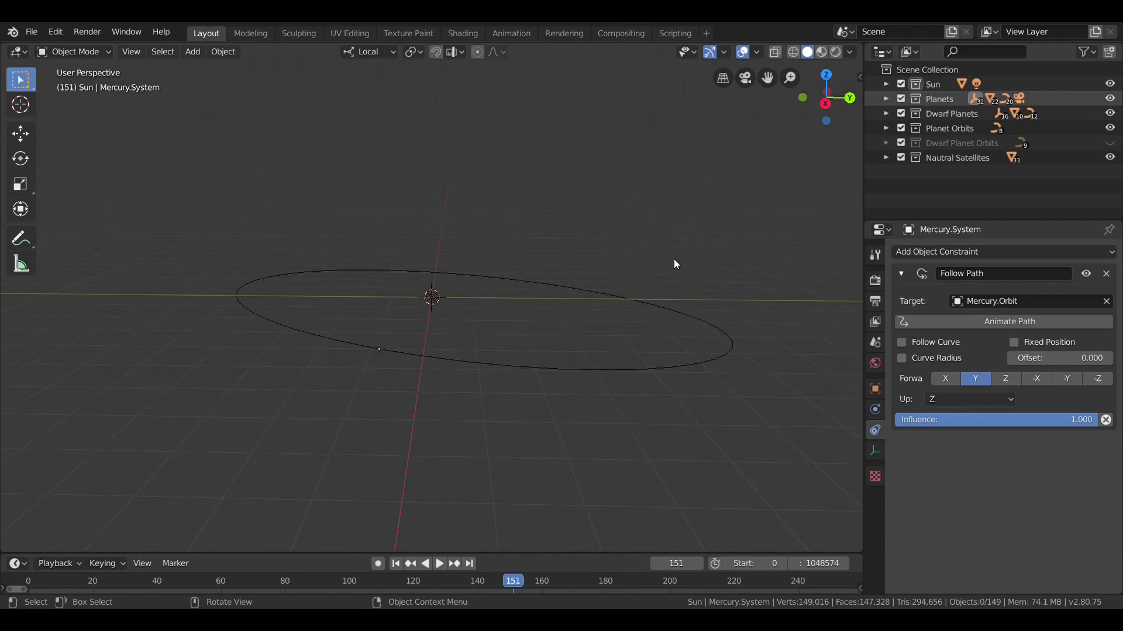
- Orbit the view to examine Mercury's tilted orbit ellipse from above and edge-on
{"action": "mouse_move", "coordinate": [674, 259]}
{"action": "middle_mouse_down"}
{"action": "mouse_move", "coordinate": [655, 265]}
{"action": "mouse_move", "coordinate": [652, 283]}
{"action": "mouse_move", "coordinate": [669, 252]}
{"action": "mouse_move", "coordinate": [673, 266]}
{"action": "middle_mouse_up"}
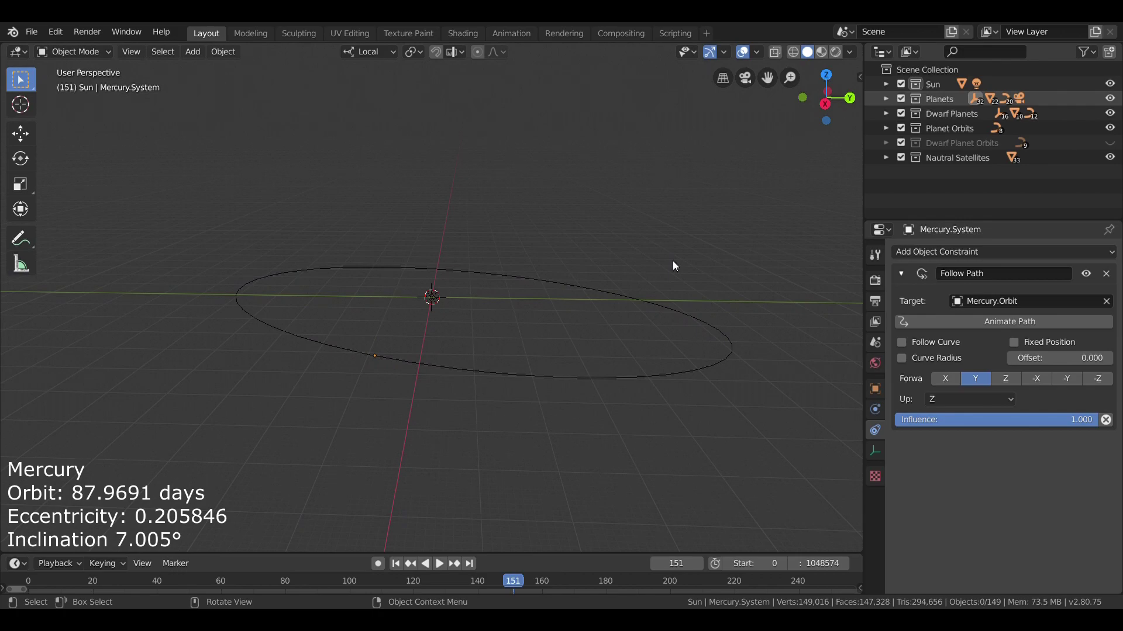
{"action": "middle_click_drag", "start_coordinate": [673, 265], "coordinate": [668, 292]}
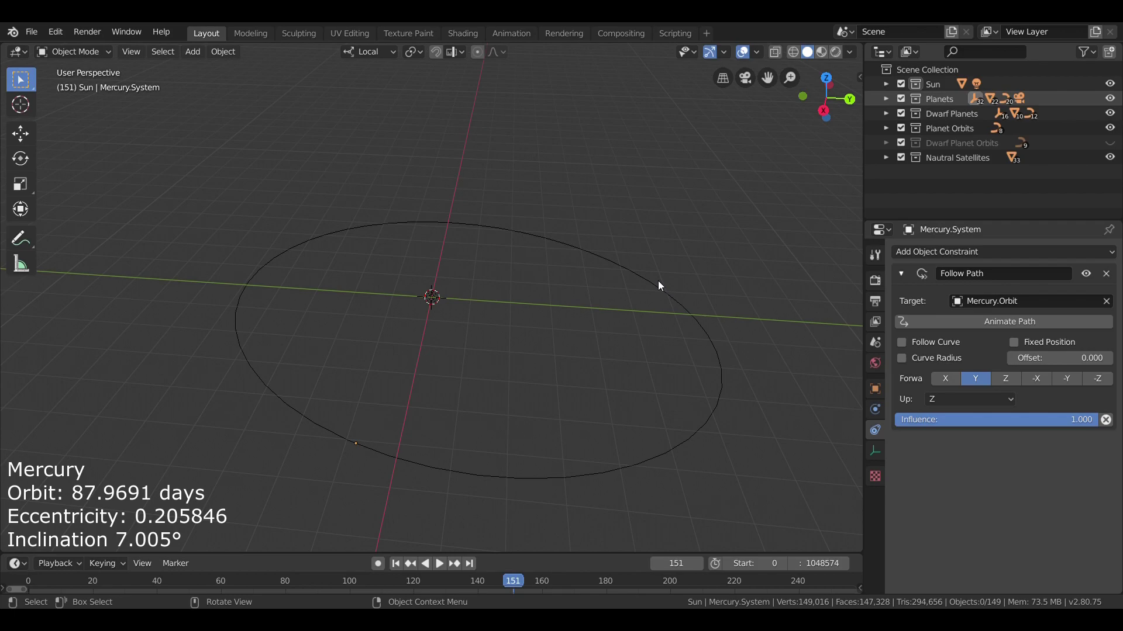
{"action": "mouse_move", "coordinate": [658, 285]}
{"action": "middle_mouse_down"}
{"action": "mouse_move", "coordinate": [659, 240]}
{"action": "mouse_move", "coordinate": [650, 268]}
{"action": "middle_mouse_up"}
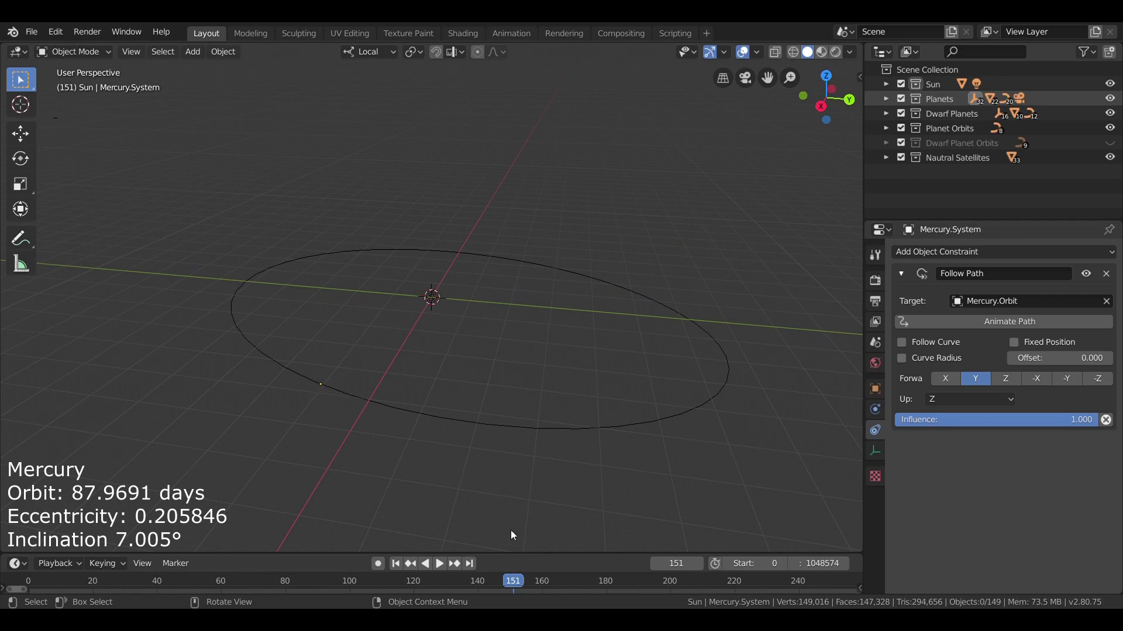
{"action": "left_click", "coordinate": [395, 563]}
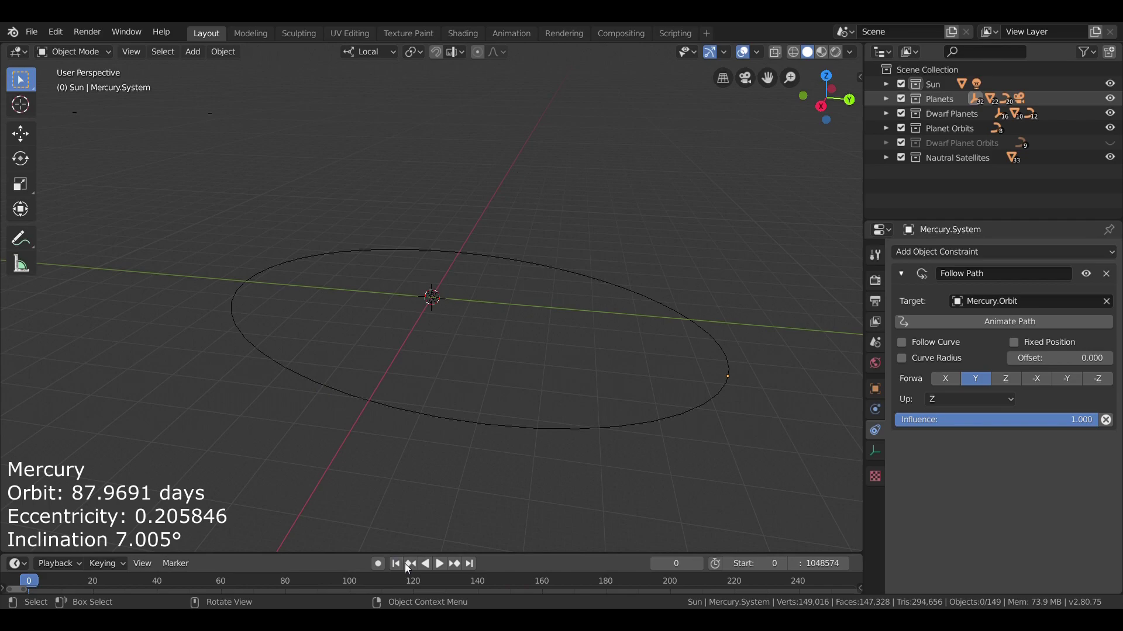
{"action": "left_click", "coordinate": [438, 565]}
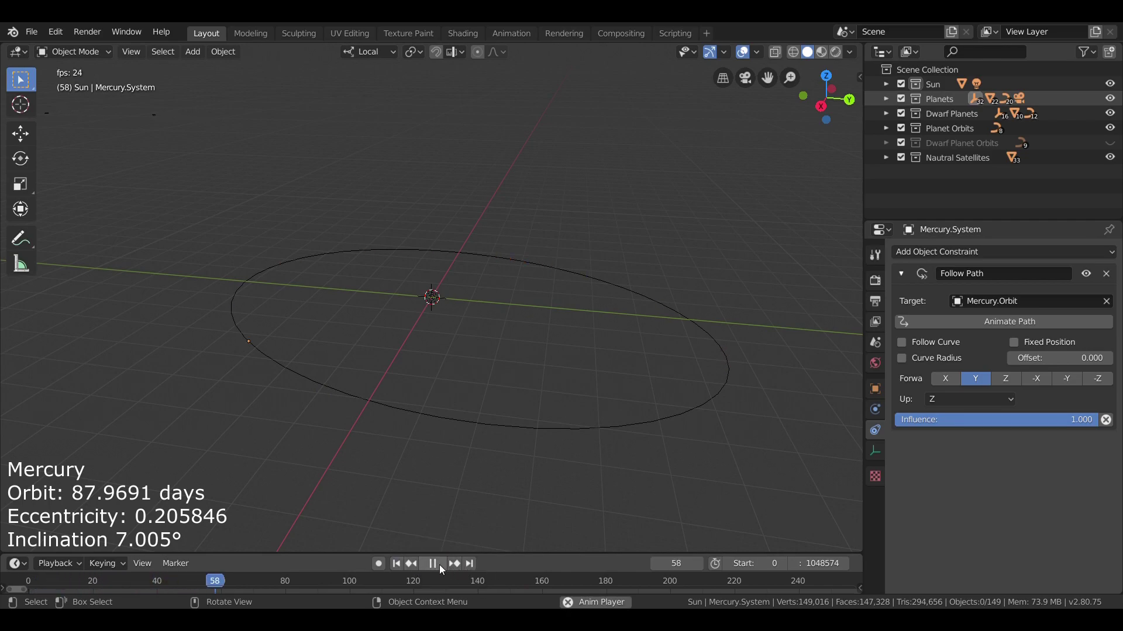
{"action": "left_click", "coordinate": [440, 565]}
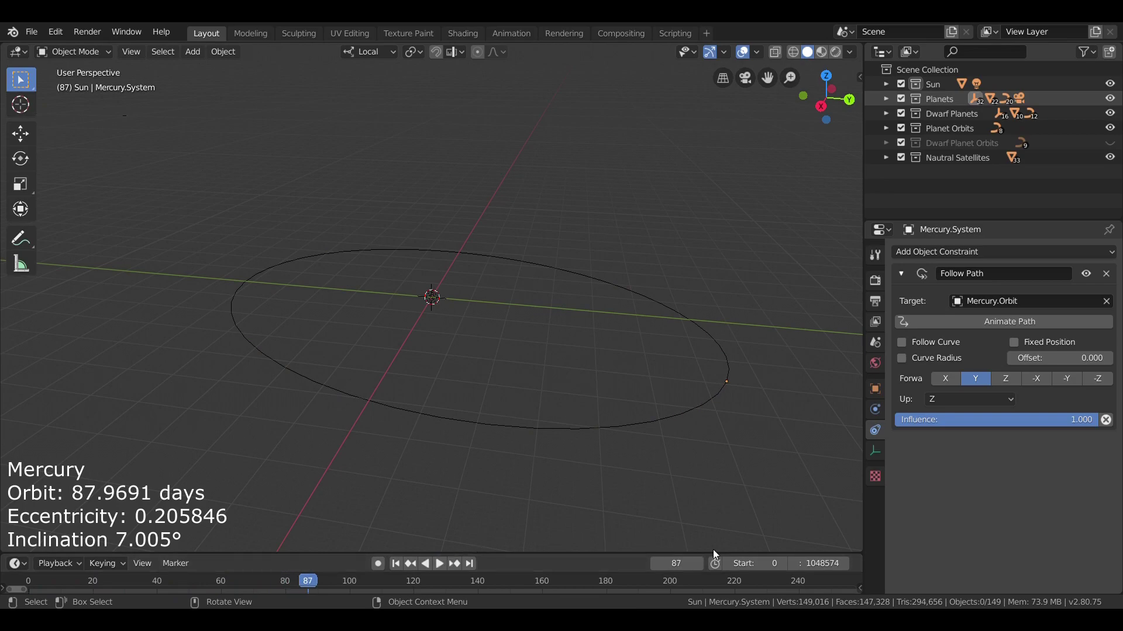
{"action": "left_click", "coordinate": [699, 563]}
{"action": "middle_click_drag", "start_coordinate": [706, 476], "coordinate": [696, 490]}
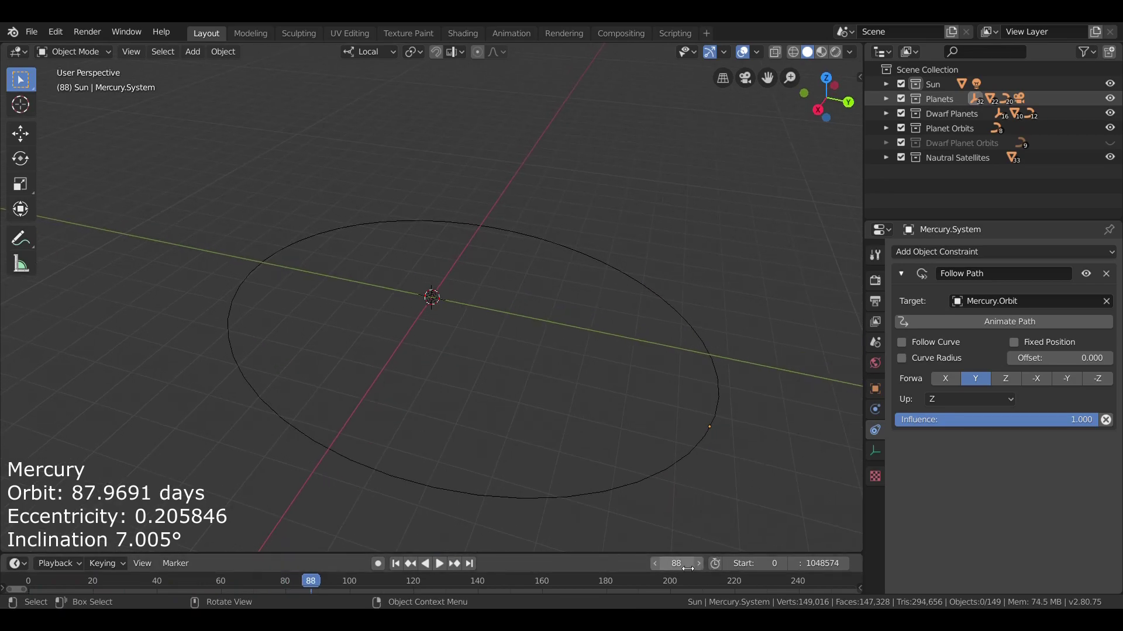
{"action": "middle_click_drag", "start_coordinate": [597, 437], "coordinate": [621, 420]}
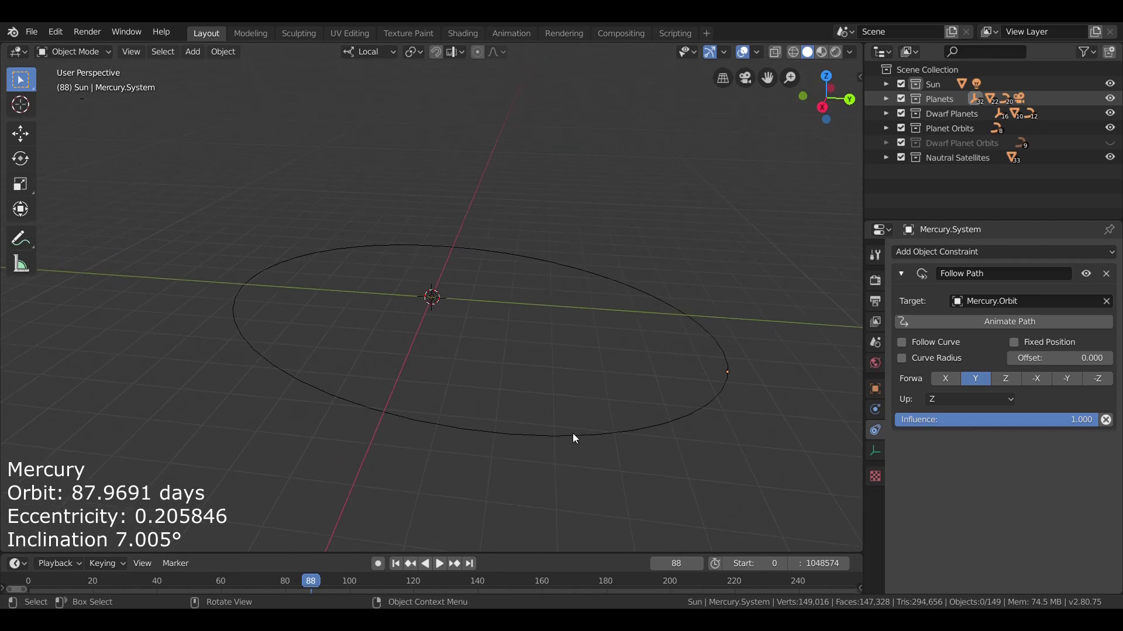
{"action": "left_click", "coordinate": [396, 564]}
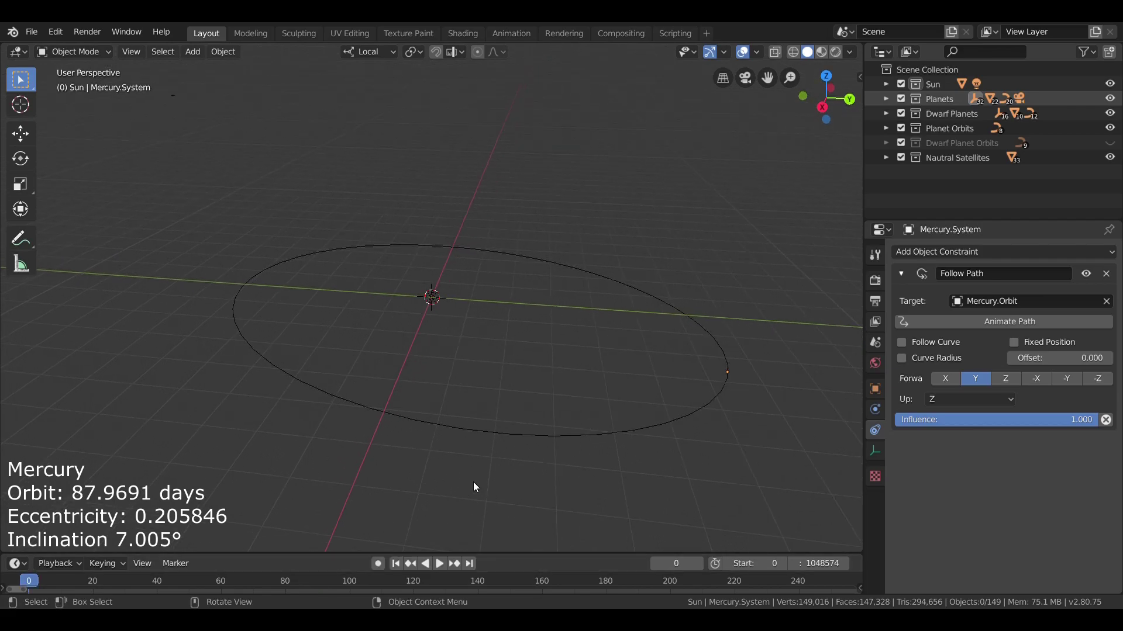
{"action": "mouse_move", "coordinate": [464, 504]}
{"action": "middle_mouse_down"}
{"action": "mouse_move", "coordinate": [507, 421]}
{"action": "mouse_move", "coordinate": [501, 461]}
{"action": "mouse_move", "coordinate": [542, 426]}
{"action": "mouse_move", "coordinate": [558, 448]}
{"action": "mouse_move", "coordinate": [587, 431]}
{"action": "mouse_move", "coordinate": [611, 383]}
{"action": "mouse_move", "coordinate": [615, 335]}
{"action": "mouse_move", "coordinate": [613, 370]}
{"action": "middle_mouse_up"}
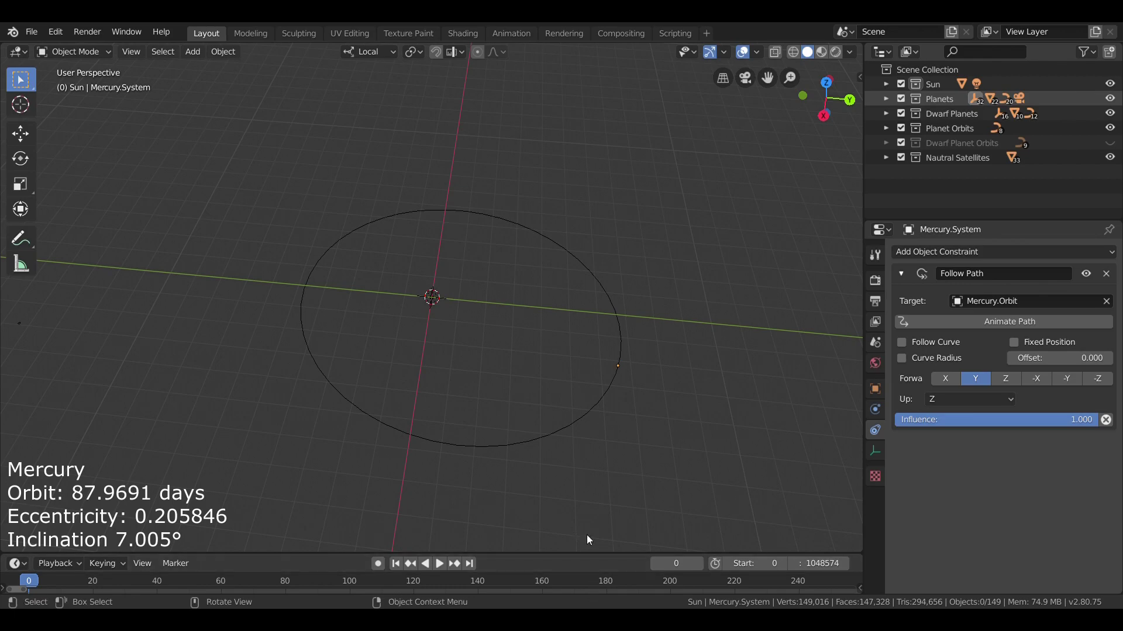
{"action": "middle_click_drag", "start_coordinate": [560, 486], "coordinate": [559, 431]}
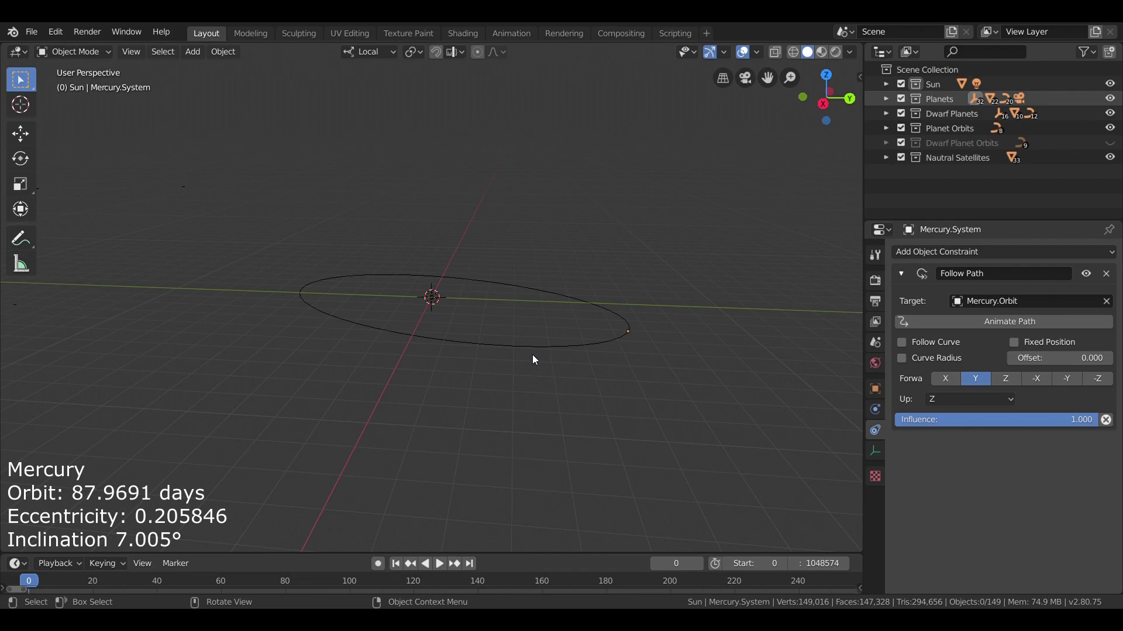
{"action": "middle_click_drag", "start_coordinate": [533, 355], "coordinate": [532, 379]}
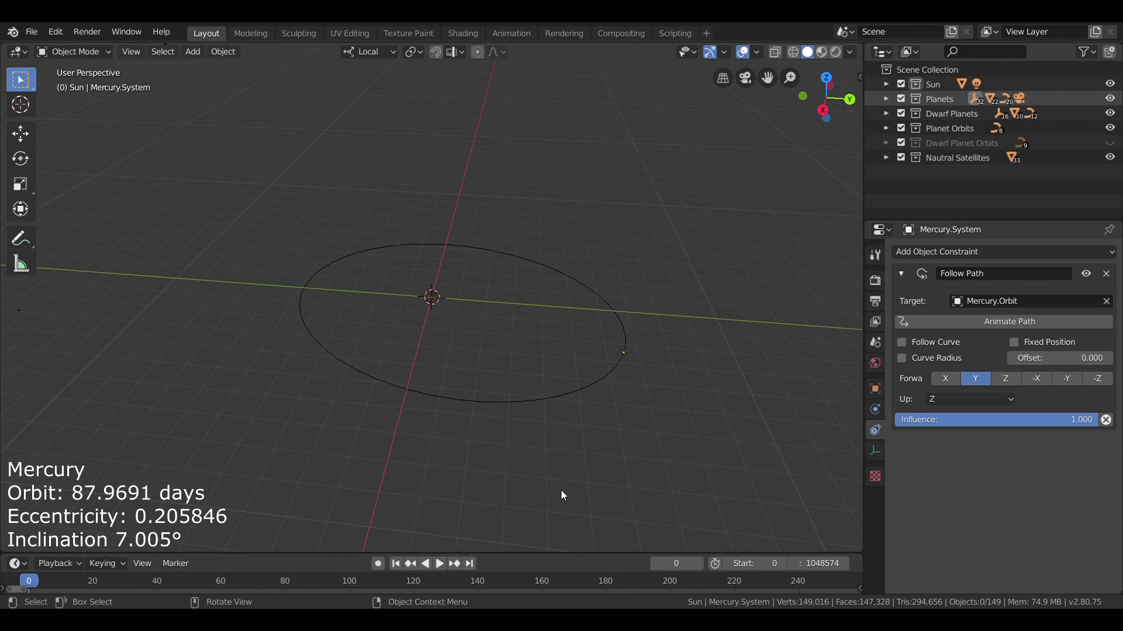
- Orbit toward an edge-on view of Mercury.System's path along Mercury.Orbit
{"action": "scroll", "coordinate": [532, 404], "scroll_direction": "down", "scroll_amount": 3}
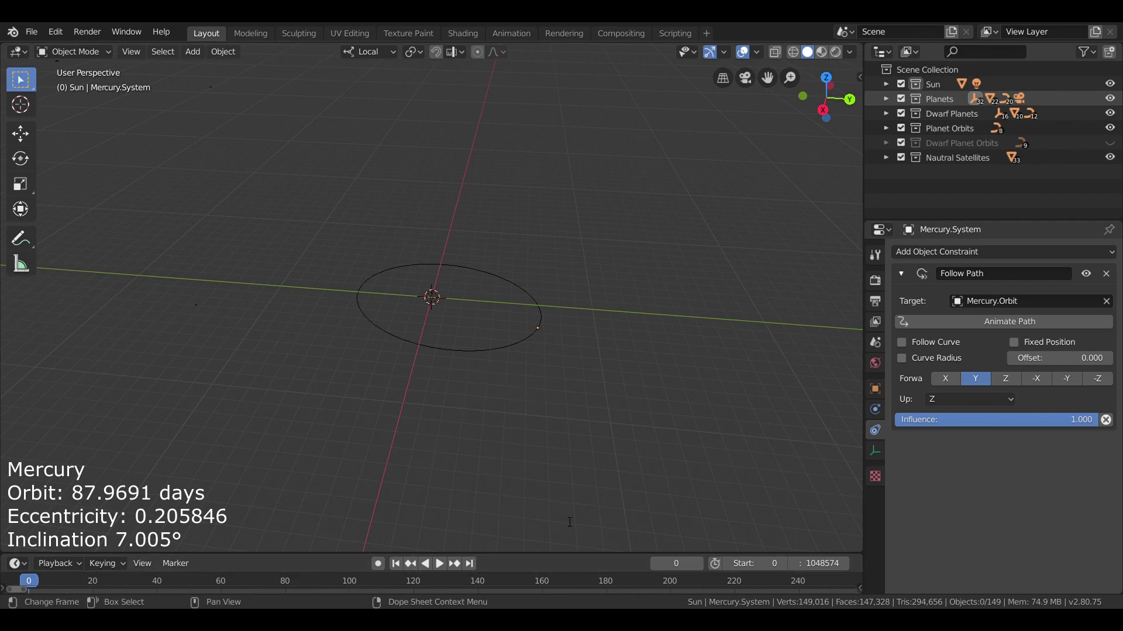
{"action": "middle_click_drag", "start_coordinate": [568, 417], "coordinate": [573, 380]}
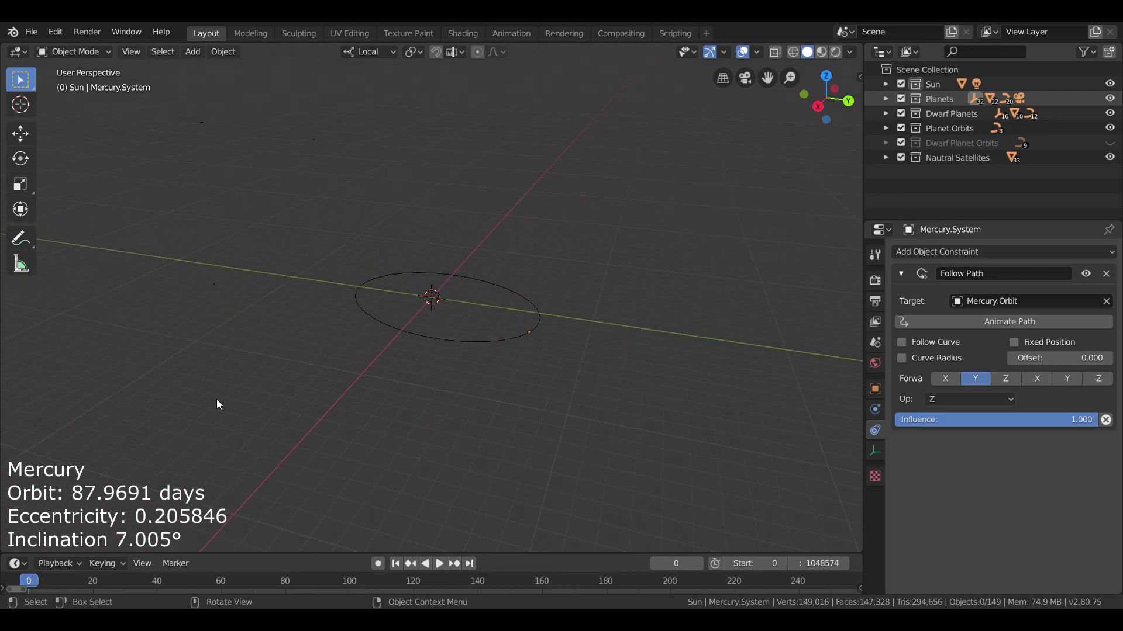
{"action": "middle_click_drag", "start_coordinate": [591, 454], "coordinate": [358, 402]}
{"action": "middle_click_drag", "start_coordinate": [439, 337], "coordinate": [467, 314]}
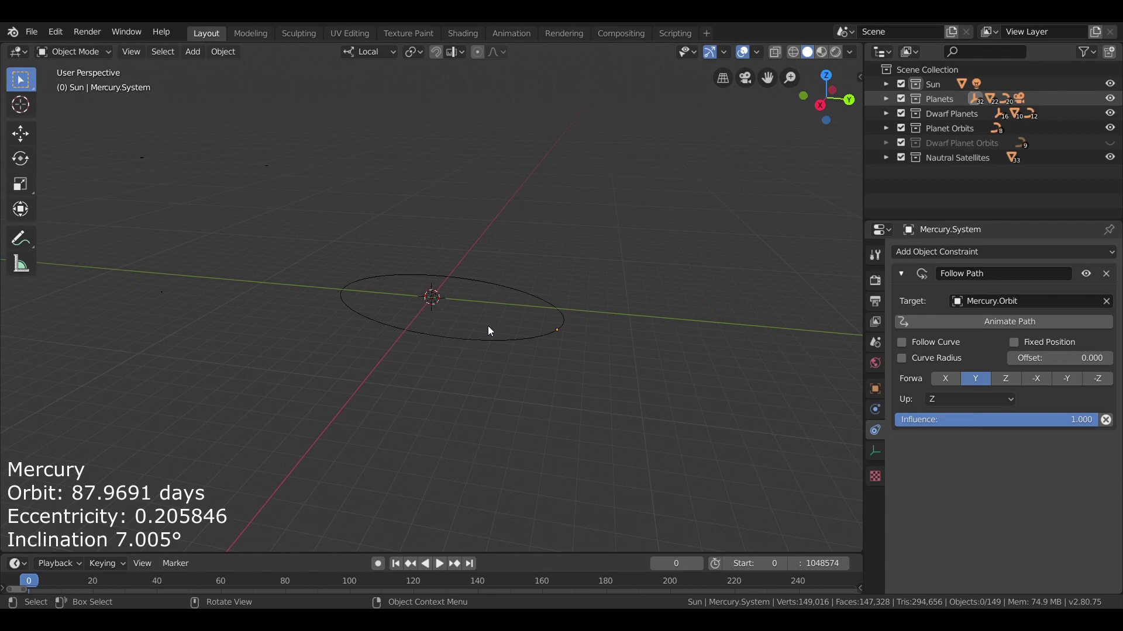
{"action": "scroll", "coordinate": [487, 326], "scroll_direction": "up", "scroll_amount": 5}
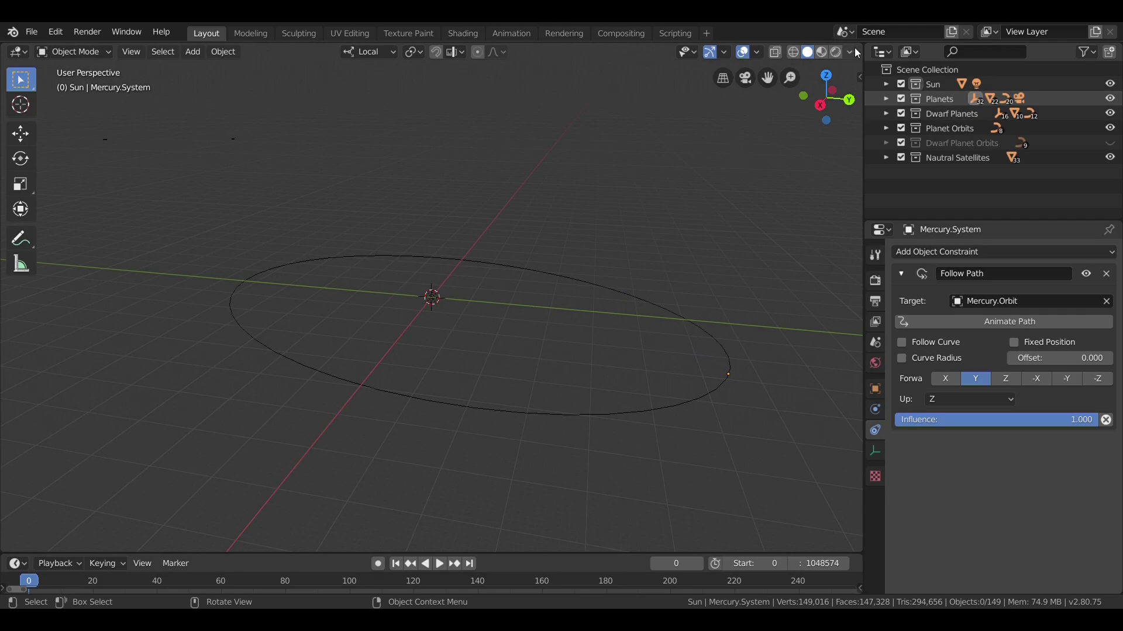
- Split the viewport: right half through the scene camera, left looking down on the orbit
{"action": "left_click_drag", "start_coordinate": [858, 50], "coordinate": [425, 74]}
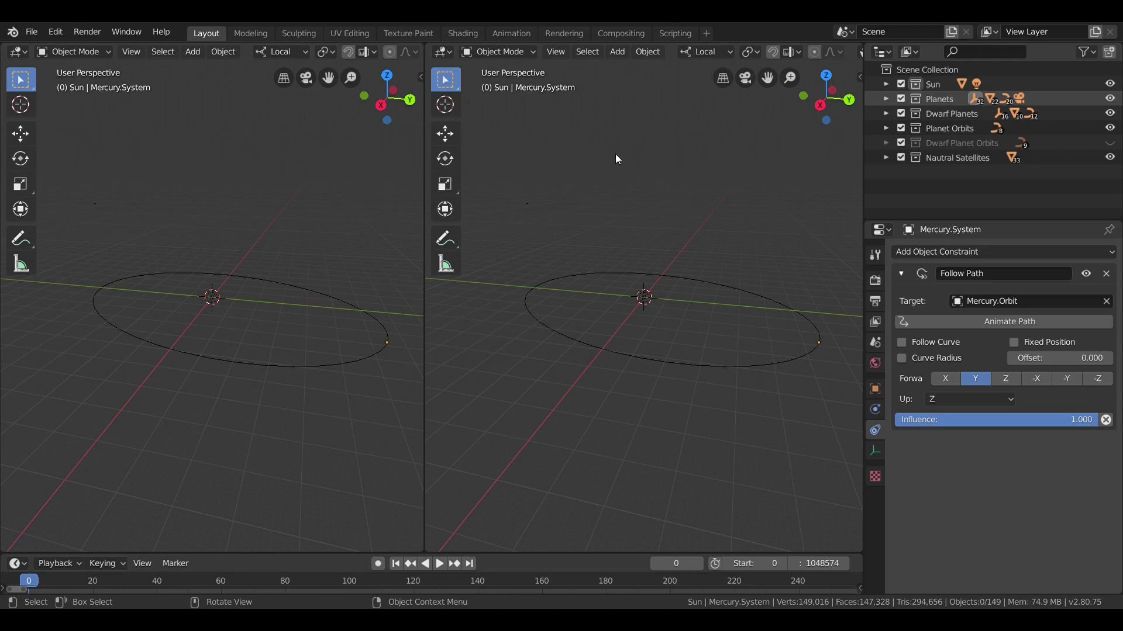
{"action": "key", "text": "KP_0"}
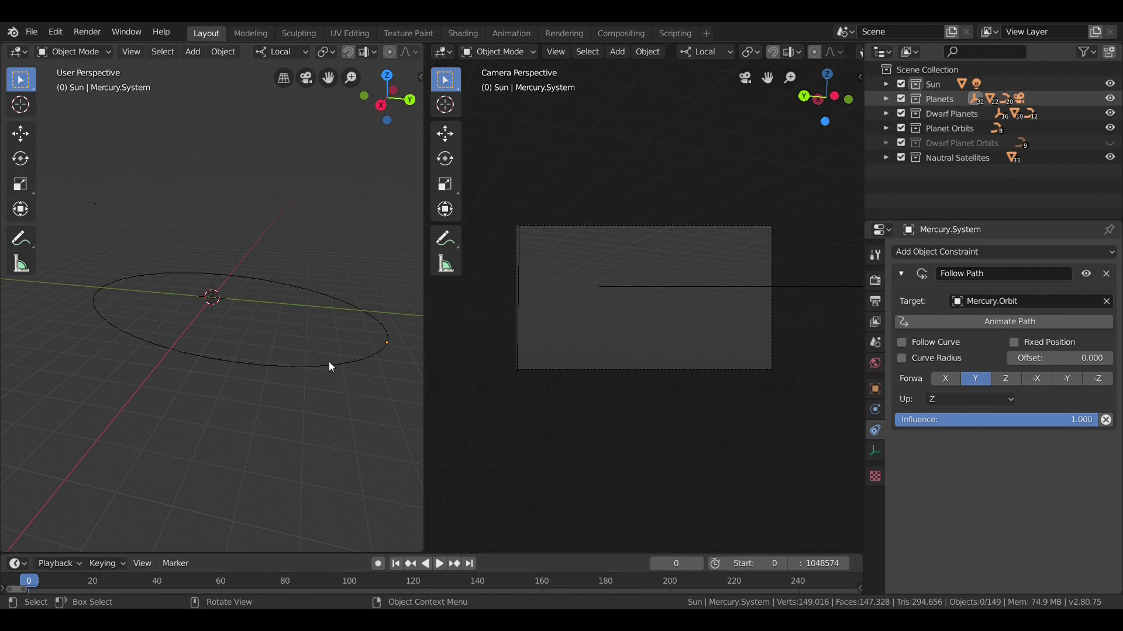
{"action": "middle_click_drag", "start_coordinate": [219, 300], "coordinate": [173, 261]}
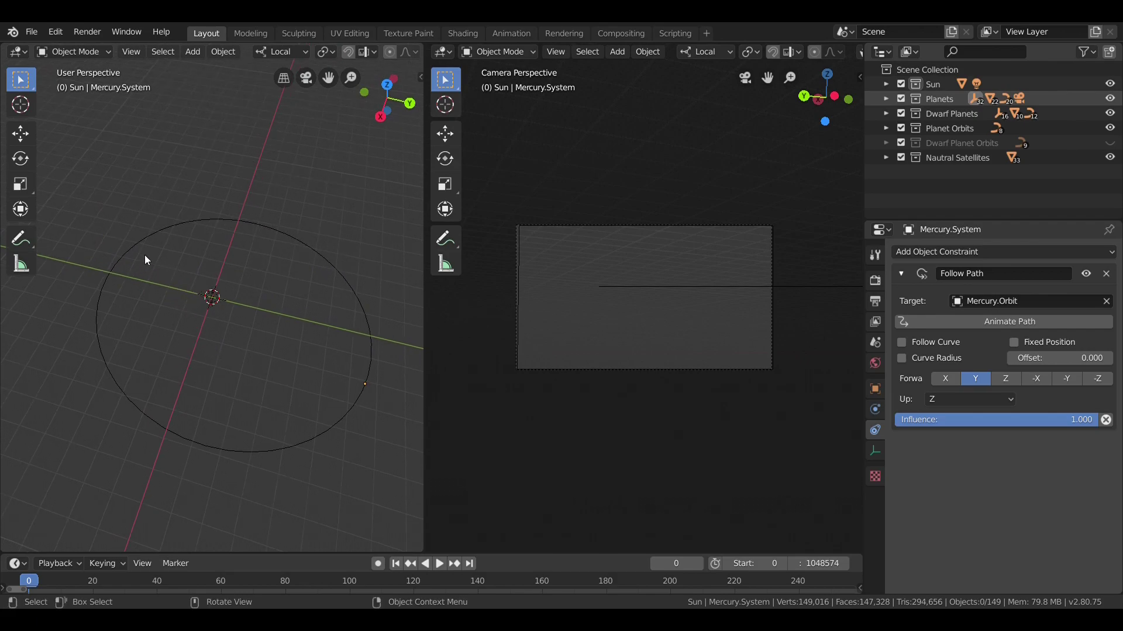
- Play and pause the animation twice to watch Mercury travel its orbit
{"action": "left_click", "coordinate": [441, 564]}
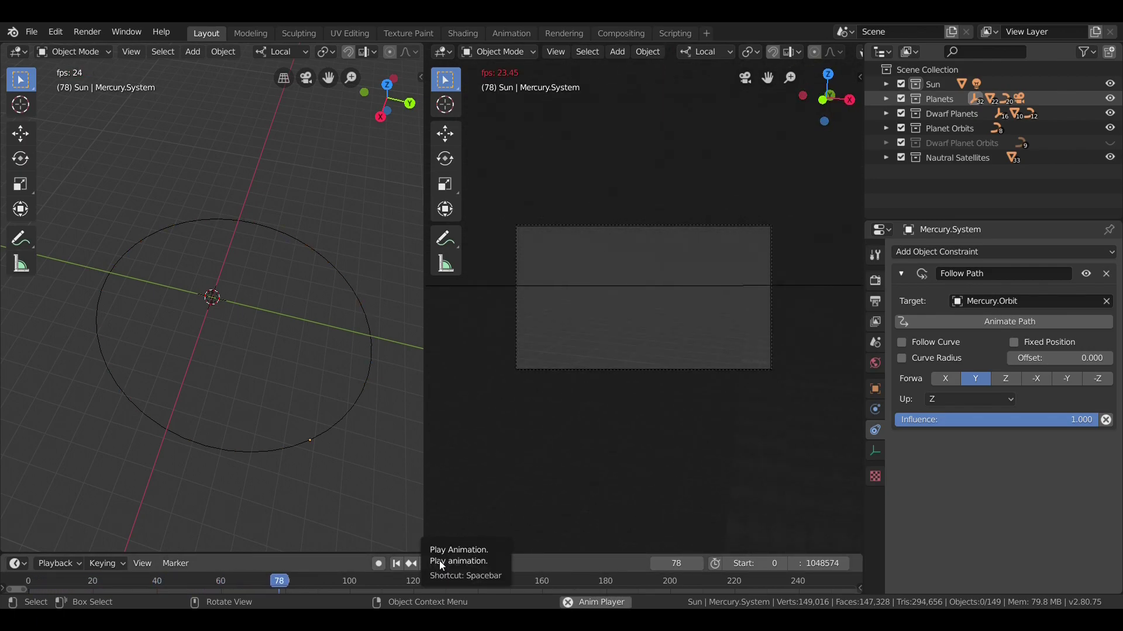
{"action": "left_click", "coordinate": [439, 561]}
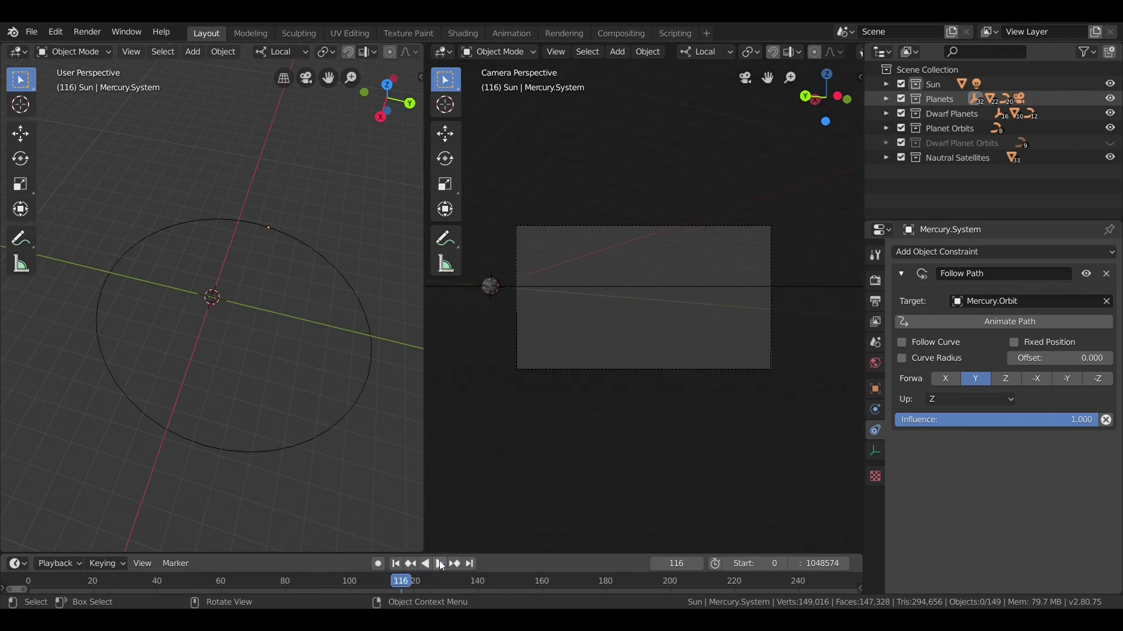
{"action": "left_click", "coordinate": [439, 562]}
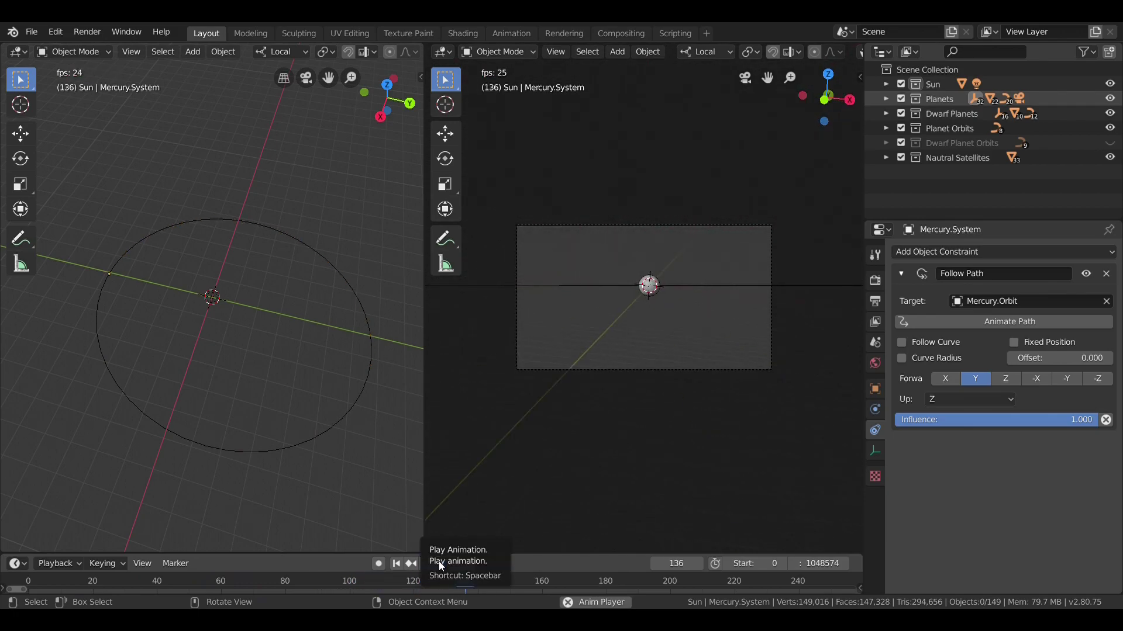
{"action": "left_click", "coordinate": [439, 562]}
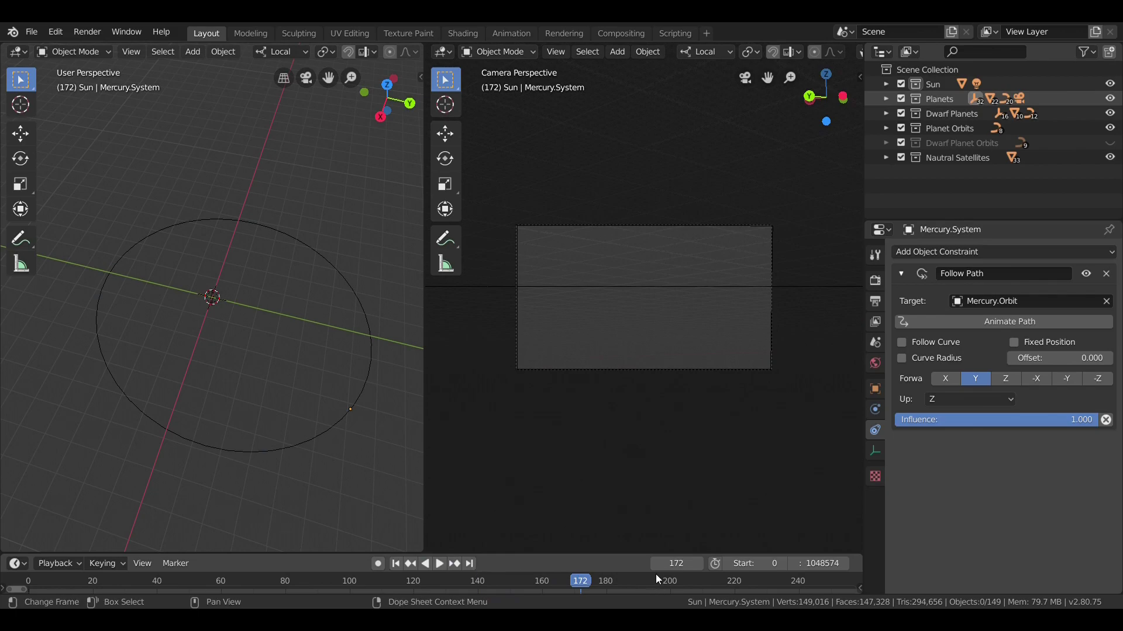
- Step back to frame 107 where Mercury enters the camera view, then replay briefly
{"action": "key", "text": "Left"}
{"action": "key", "text": "Left"}
{"action": "key", "text": "Left"}
{"action": "key", "text": "Left"}
{"action": "key", "text": "Left"}
{"action": "key", "text": "Left"}
{"action": "key", "text": "Left"}
{"action": "key", "text": "Left"}
{"action": "key", "text": "Left"}
{"action": "key", "text": "Left"}
{"action": "key", "text": "Left"}
{"action": "key", "text": "Left"}
{"action": "key", "text": "Left"}
{"action": "key", "text": "Left"}
{"action": "key", "text": "Left"}
{"action": "key", "text": "Left"}
{"action": "key", "text": "Left"}
{"action": "key", "text": "Left"}
{"action": "key", "text": "Left"}
{"action": "key", "text": "Left"}
{"action": "key", "text": "Left"}
{"action": "key", "text": "Left"}
{"action": "key", "text": "Left"}
{"action": "key", "text": "Left"}
{"action": "key", "text": "Left"}
{"action": "key", "text": "Left"}
{"action": "key", "text": "Left"}
{"action": "key", "text": "Left"}
{"action": "key", "text": "Left"}
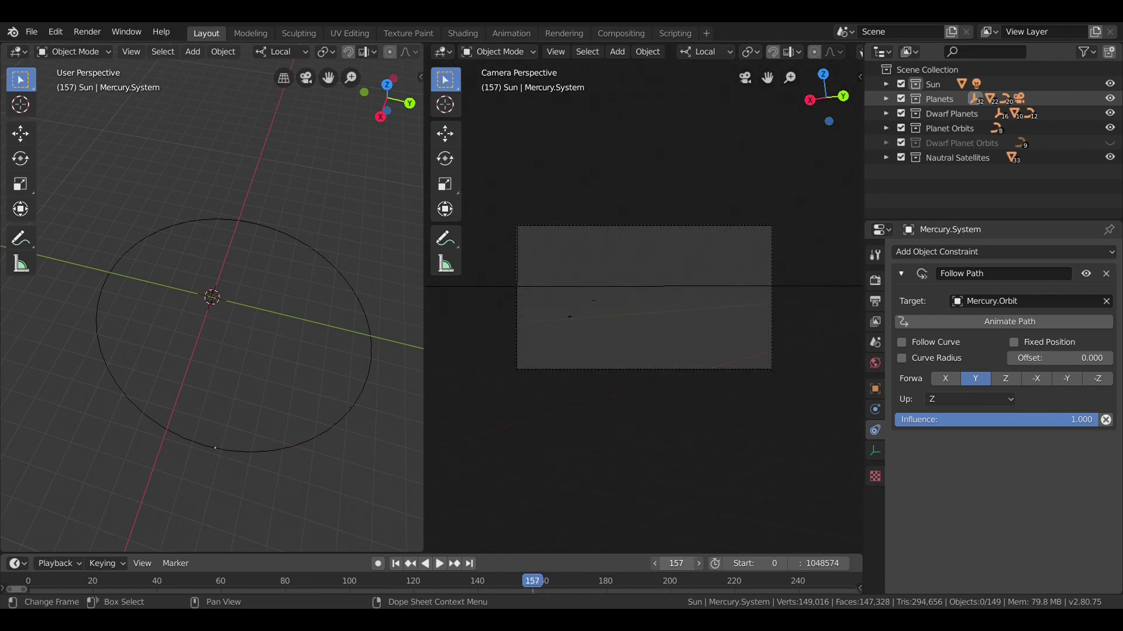
{"action": "key", "text": "Left"}
{"action": "key", "text": "Left"}
{"action": "key", "text": "Left"}
{"action": "key", "text": "Left"}
{"action": "key", "text": "Left"}
{"action": "key", "text": "Left"}
{"action": "key", "text": "Left"}
{"action": "key", "text": "Left"}
{"action": "key", "text": "Left"}
{"action": "key", "text": "Left"}
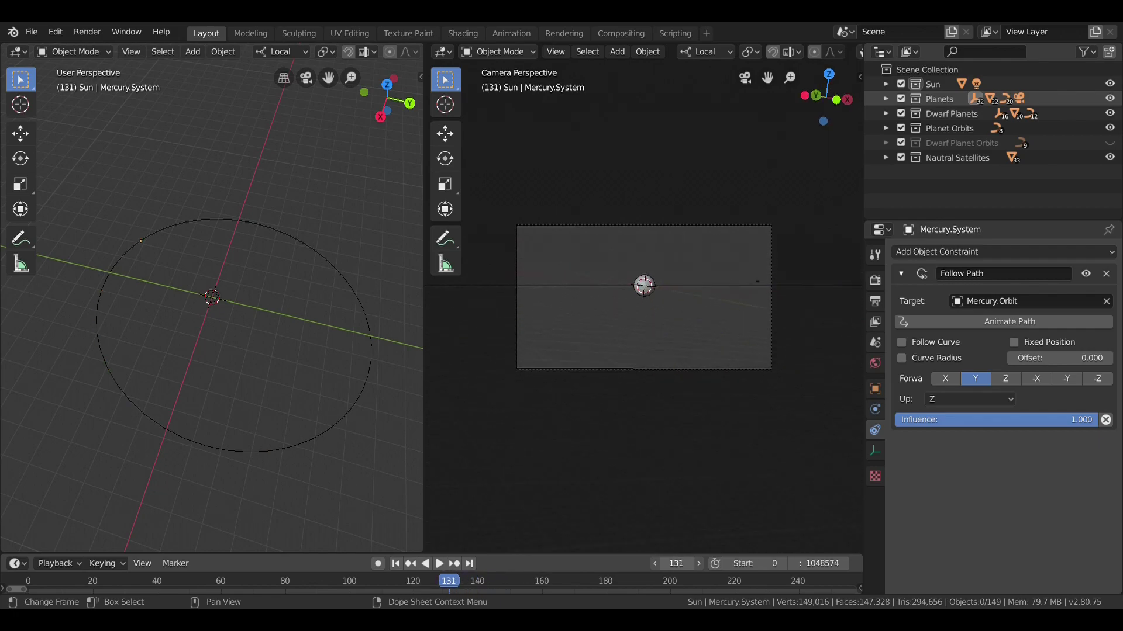
{"action": "key", "text": "Right"}
{"action": "key", "text": "Right"}
{"action": "key", "text": "Right"}
{"action": "key", "text": "Right"}
{"action": "key", "text": "Right"}
{"action": "key", "text": "Right"}
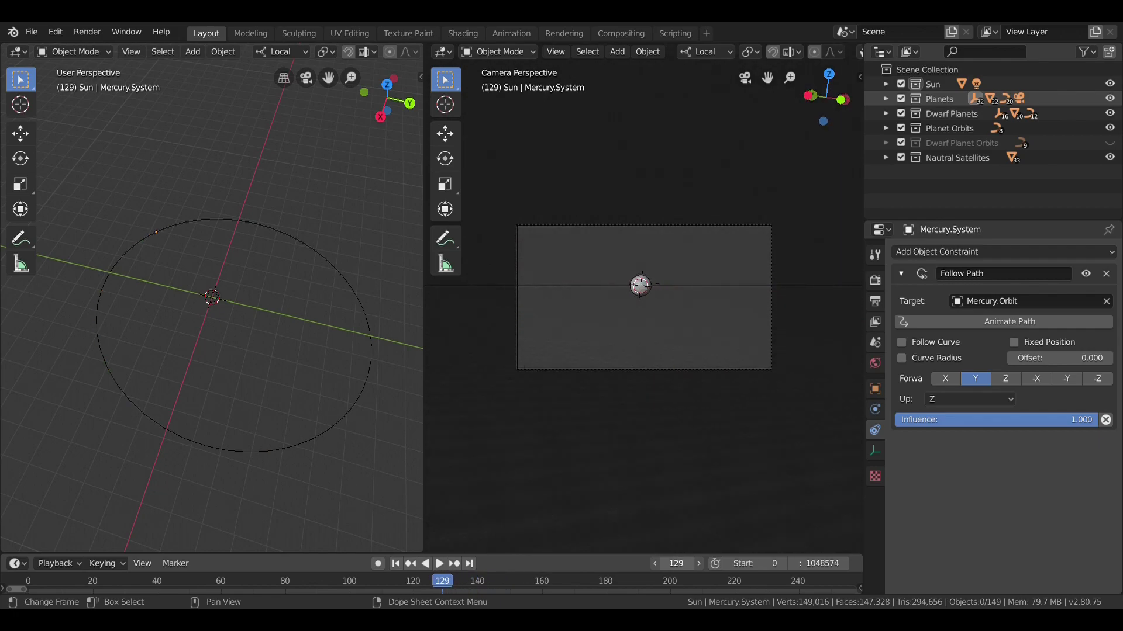
{"action": "key", "text": "Left"}
{"action": "key", "text": "Left"}
{"action": "key", "text": "Left"}
{"action": "key", "text": "Left"}
{"action": "key", "text": "Left"}
{"action": "key", "text": "Left"}
{"action": "key", "text": "Left"}
{"action": "key", "text": "Left"}
{"action": "key", "text": "Left"}
{"action": "key", "text": "Left"}
{"action": "key", "text": "Left"}
{"action": "key", "text": "Left"}
{"action": "key", "text": "Left"}
{"action": "key", "text": "Left"}
{"action": "key", "text": "Left"}
{"action": "key", "text": "Left"}
{"action": "key", "text": "Left"}
{"action": "key", "text": "Left"}
{"action": "key", "text": "Left"}
{"action": "key", "text": "Left"}
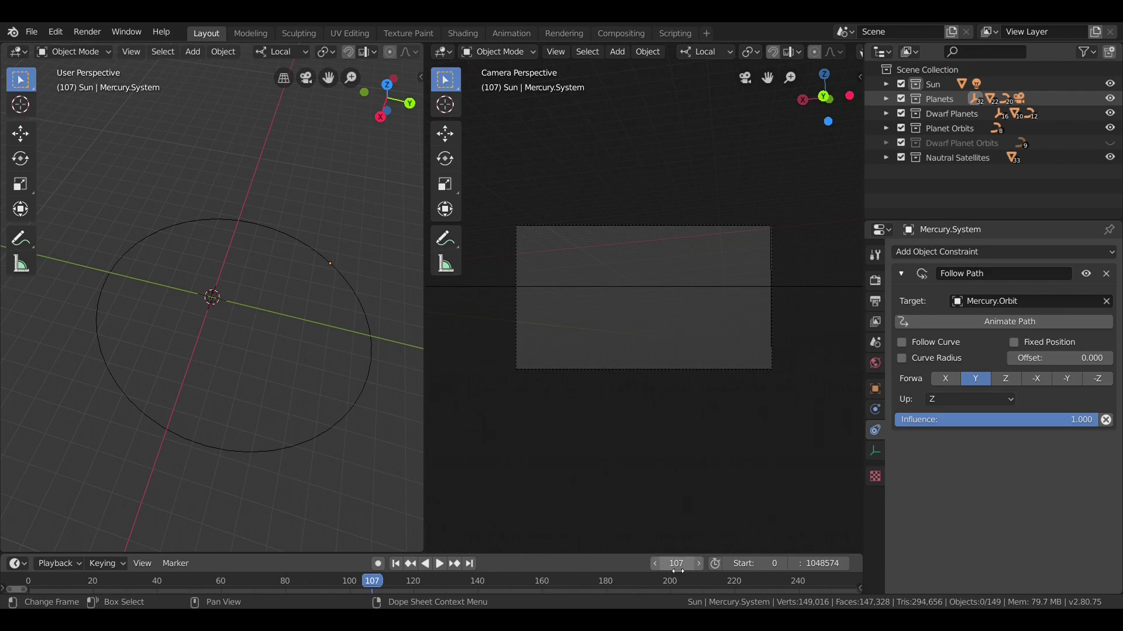
{"action": "left_click", "coordinate": [441, 565]}
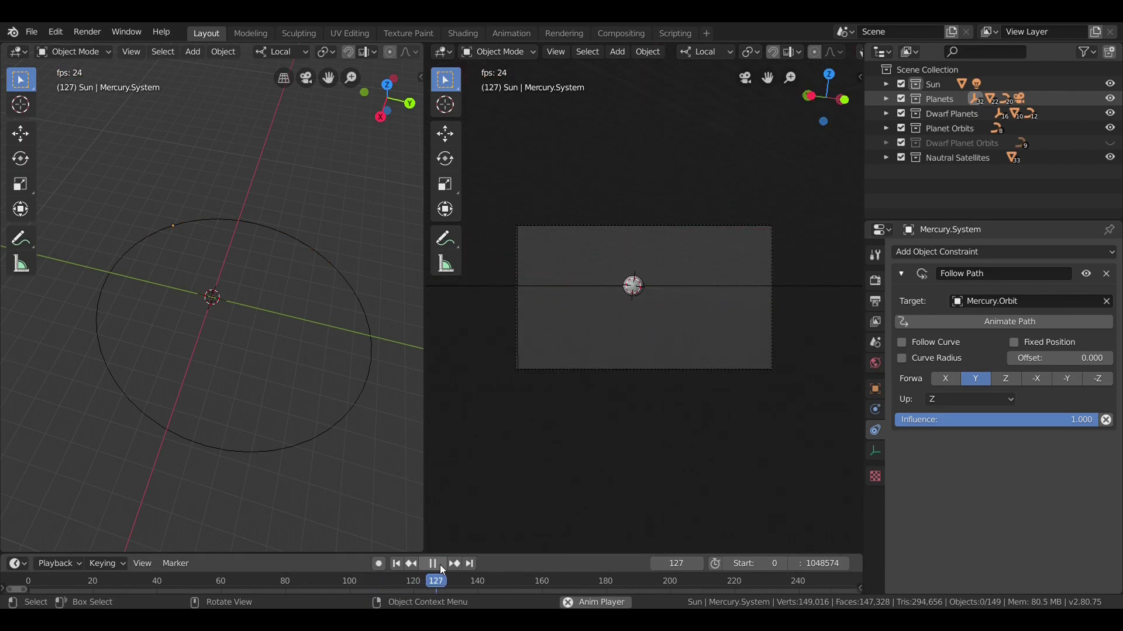
{"action": "left_click", "coordinate": [440, 565]}
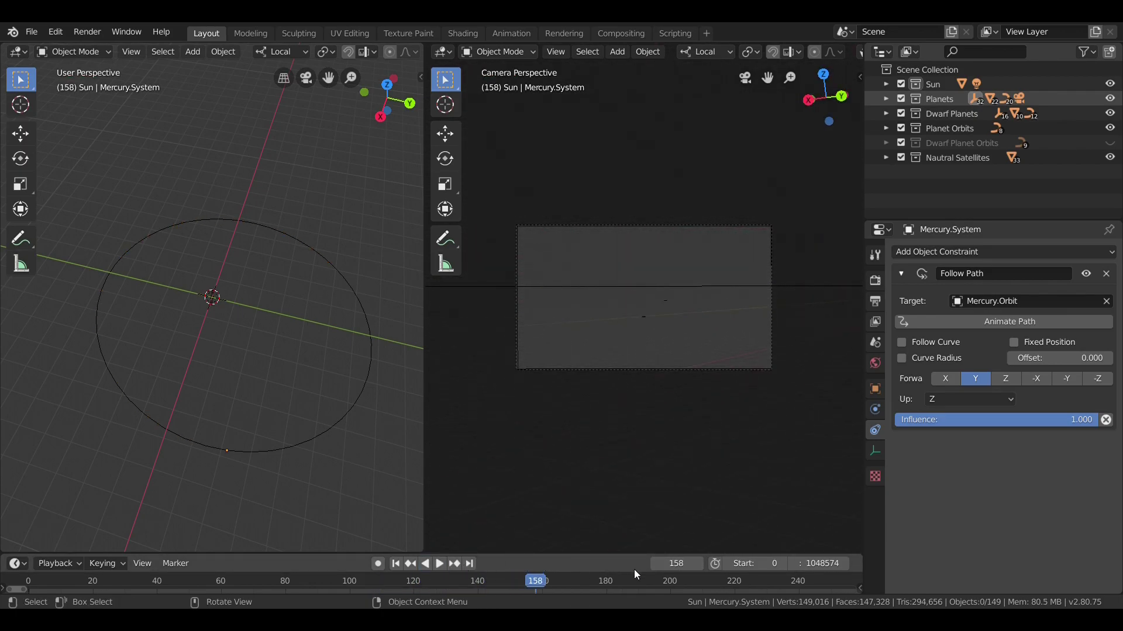
- Scrub to frame 118, orbit the left view, then scrub to 126 and back to 119
{"action": "left_click_drag", "start_coordinate": [676, 563], "coordinate": [606, 563]}
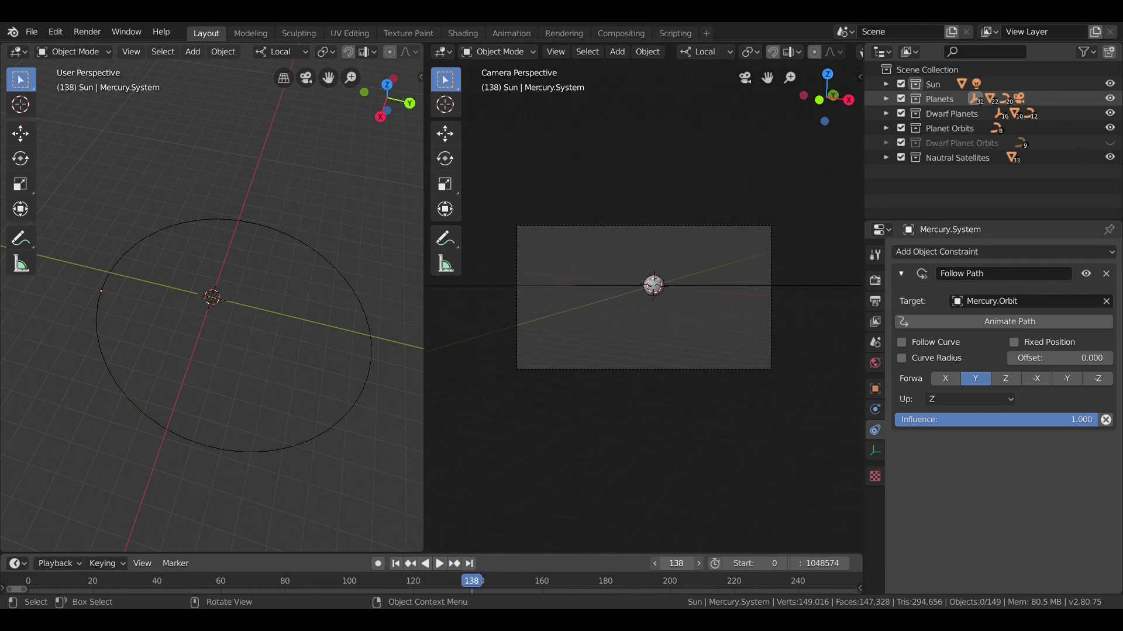
{"action": "left_click_drag", "start_coordinate": [471, 581], "coordinate": [407, 580]}
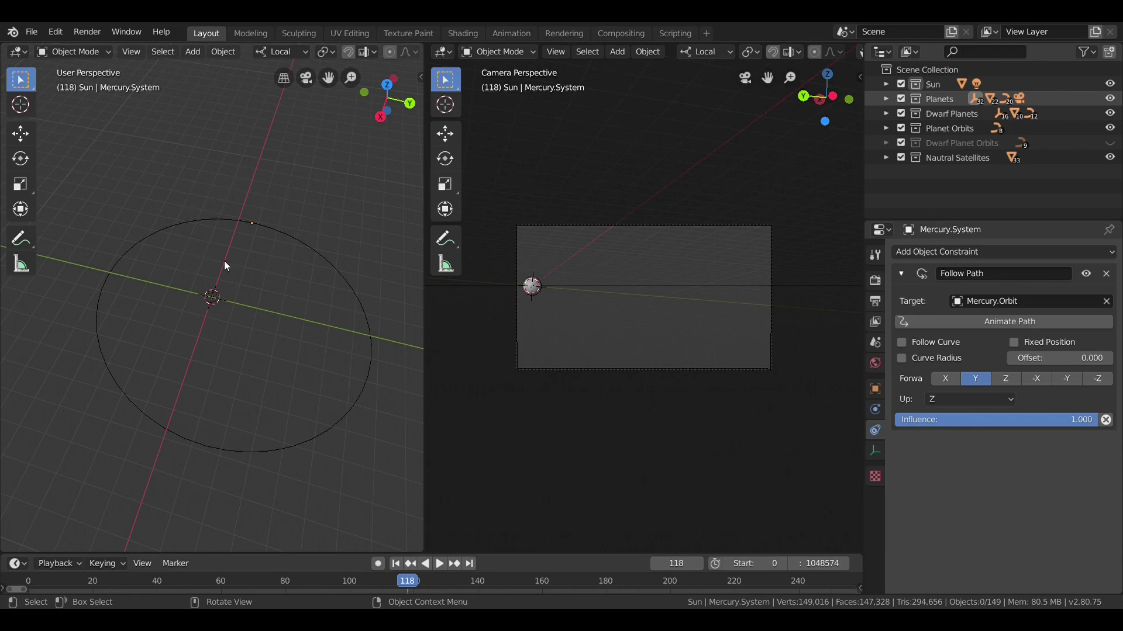
{"action": "mouse_move", "coordinate": [287, 192]}
{"action": "middle_mouse_down"}
{"action": "mouse_move", "coordinate": [285, 205]}
{"action": "mouse_move", "coordinate": [290, 162]}
{"action": "mouse_move", "coordinate": [292, 213]}
{"action": "middle_mouse_up"}
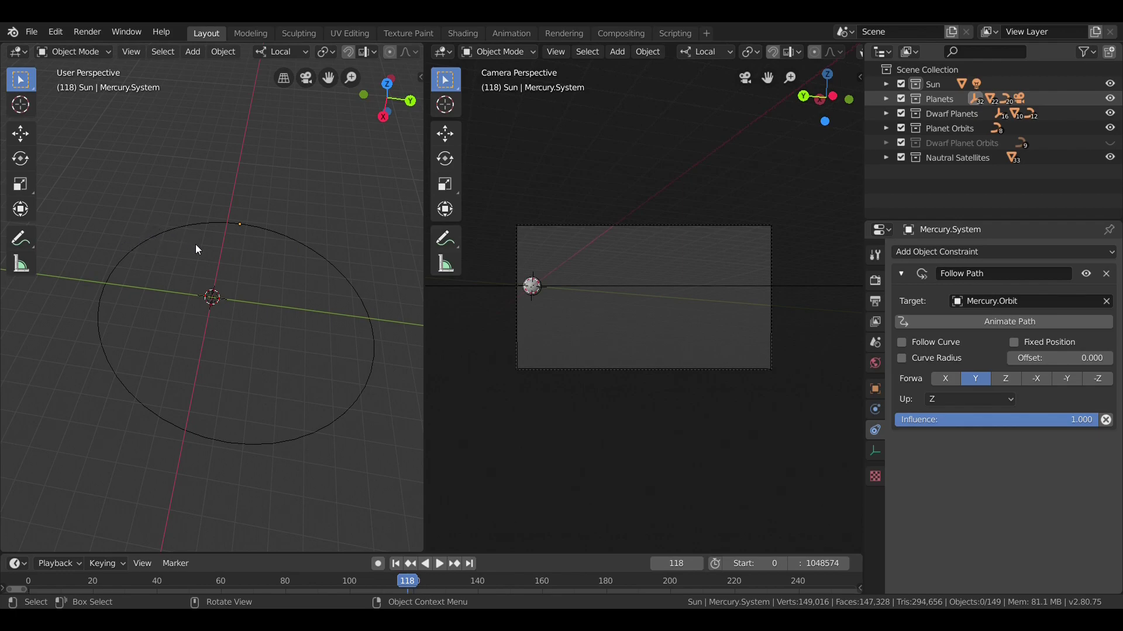
{"action": "middle_click_drag", "start_coordinate": [195, 244], "coordinate": [248, 272]}
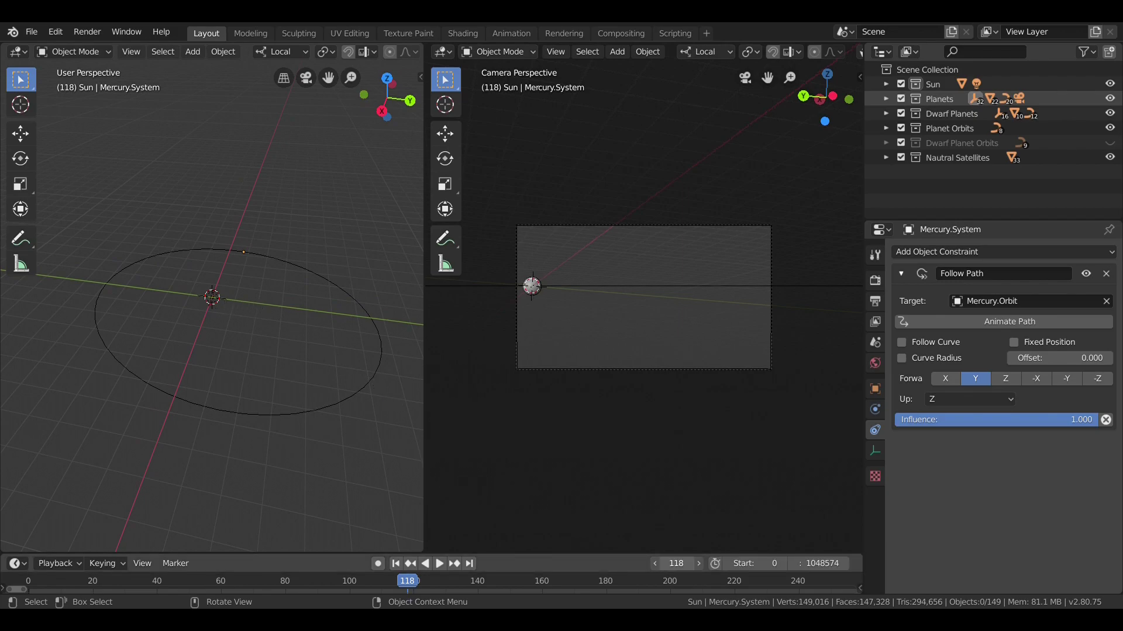
{"action": "left_click_drag", "start_coordinate": [676, 563], "coordinate": [808, 563]}
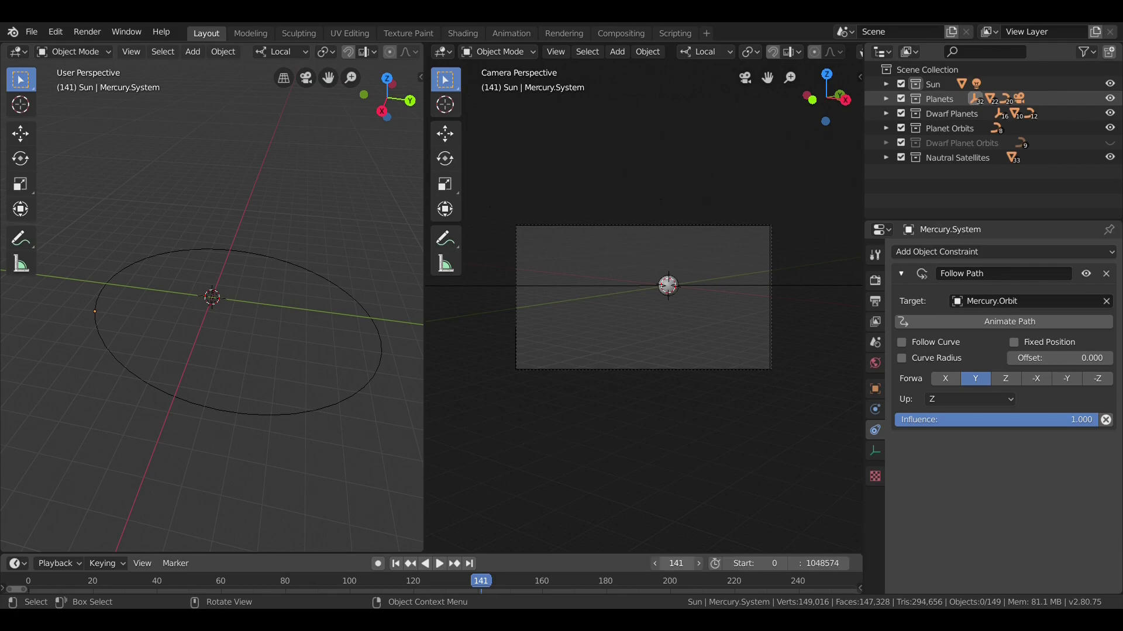
{"action": "left_click_drag", "start_coordinate": [676, 563], "coordinate": [626, 563]}
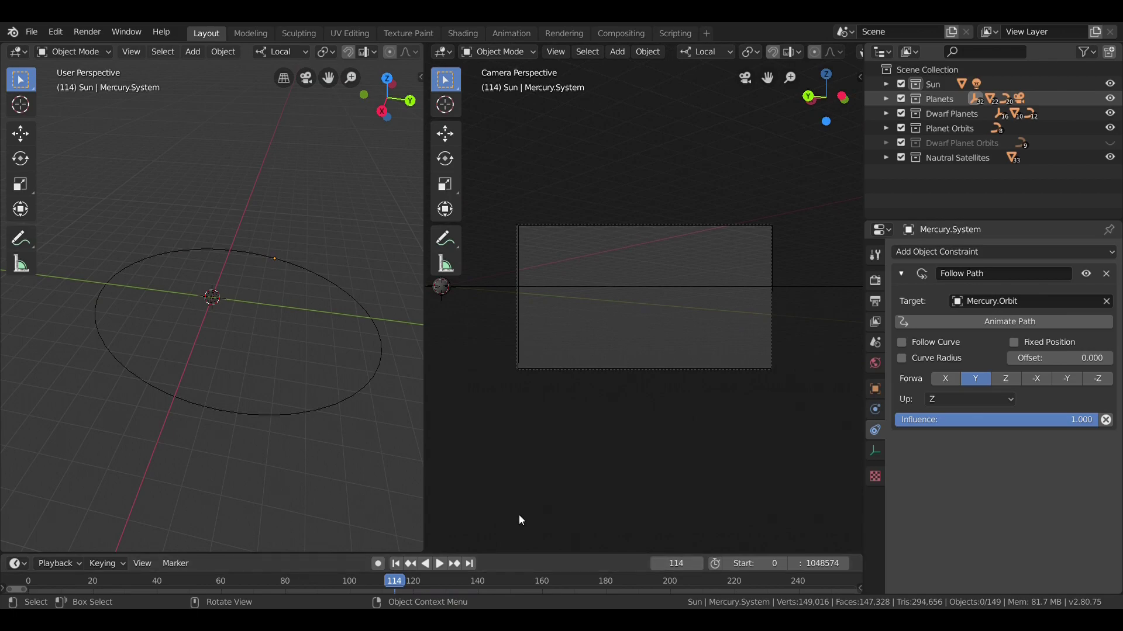
- Replay Mercury's camera crossing from frames 130 and 116, stopping at 150 then 145
{"action": "left_click", "coordinate": [441, 563]}
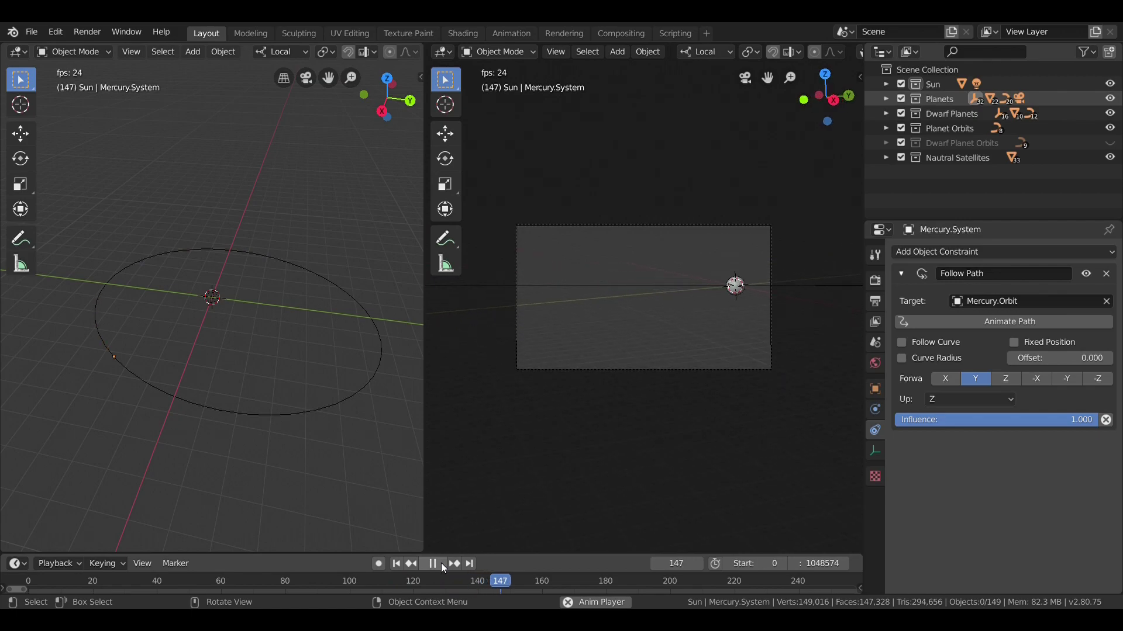
{"action": "left_click", "coordinate": [441, 563]}
{"action": "left_click_drag", "start_coordinate": [676, 563], "coordinate": [646, 563]}
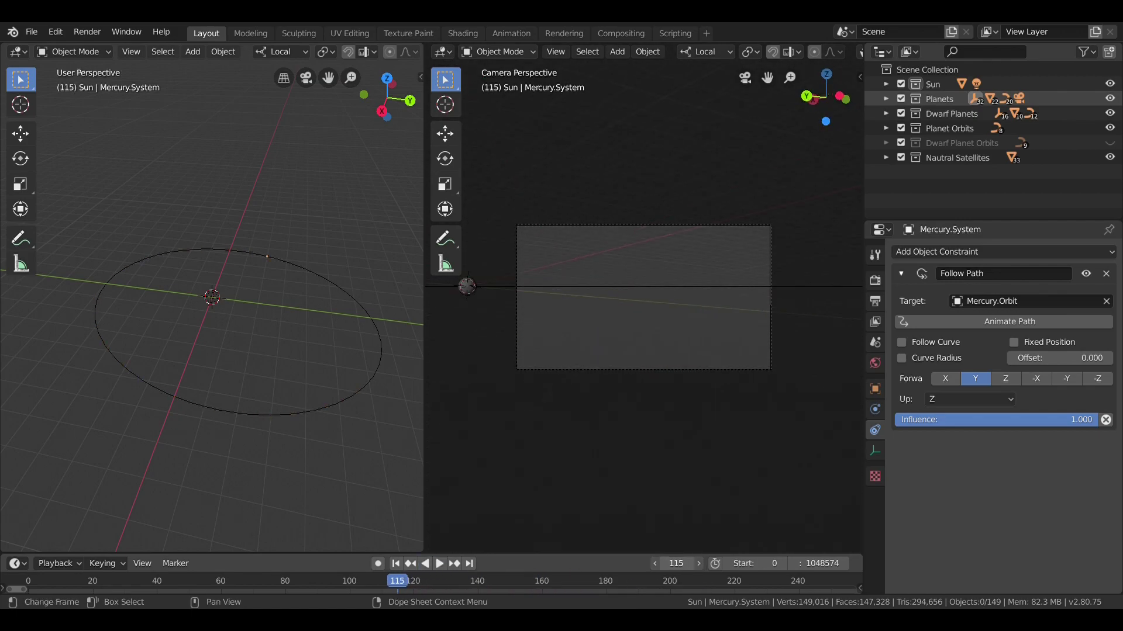
{"action": "left_click", "coordinate": [441, 563]}
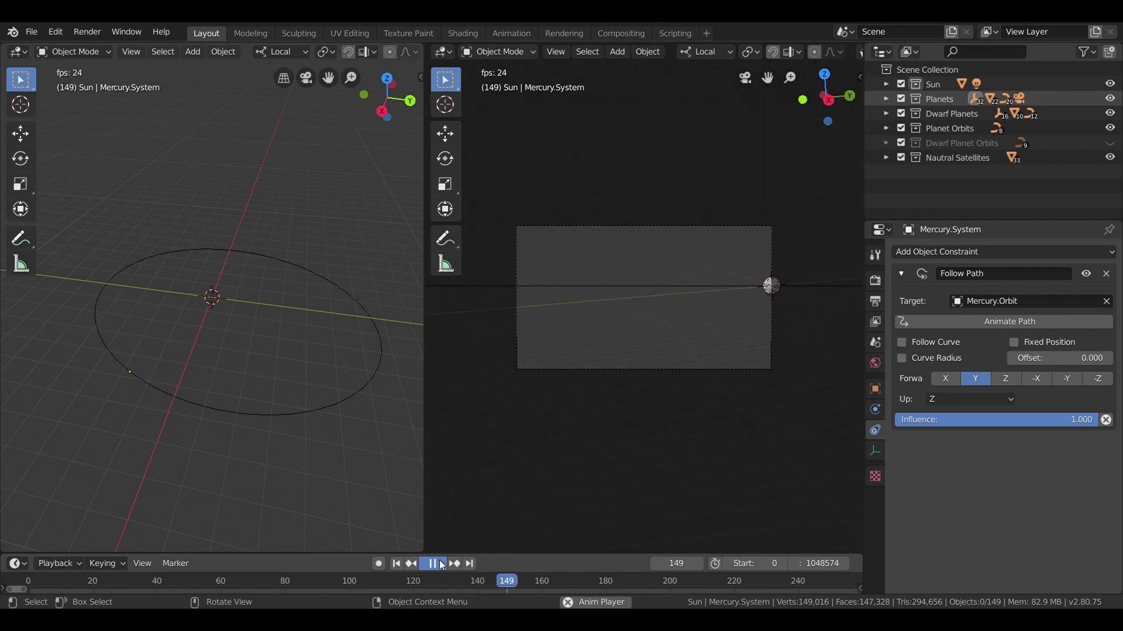
{"action": "left_click", "coordinate": [440, 562]}
{"action": "left_click_drag", "start_coordinate": [676, 563], "coordinate": [656, 563]}
{"action": "left_click", "coordinate": [440, 561]}
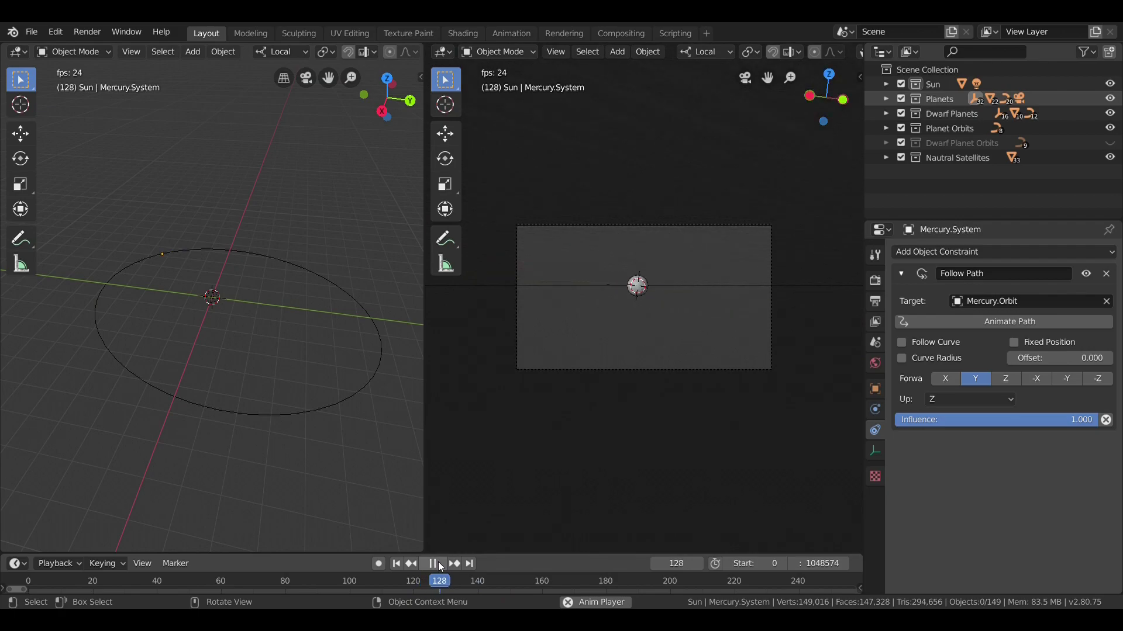
{"action": "left_click", "coordinate": [439, 563]}
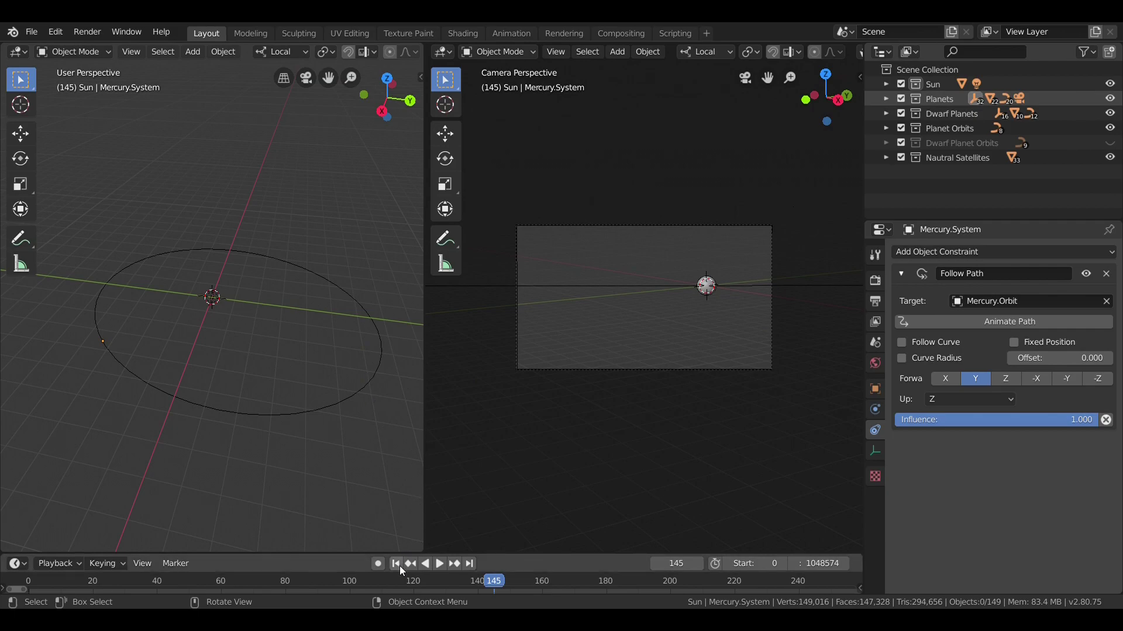
- Join the split viewports into one 3D view and orbit it around Mercury's orbit ellipse
{"action": "mouse_move", "coordinate": [278, 335]}
{"action": "middle_mouse_down"}
{"action": "mouse_move", "coordinate": [276, 312]}
{"action": "mouse_move", "coordinate": [260, 306]}
{"action": "mouse_move", "coordinate": [259, 344]}
{"action": "middle_mouse_up"}
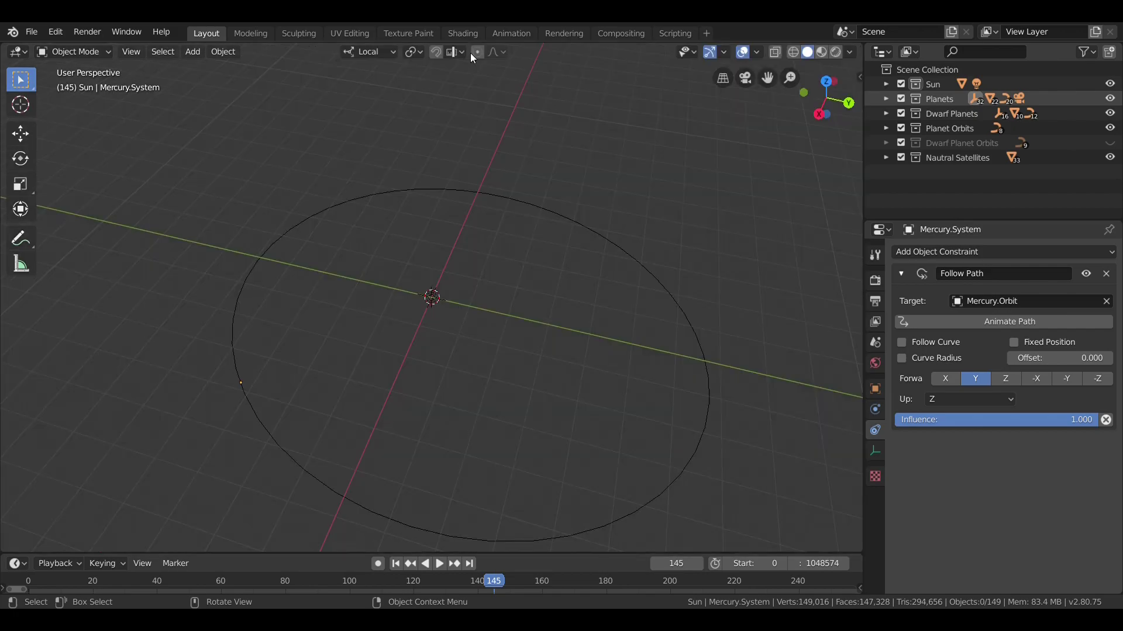
{"action": "middle_click_drag", "start_coordinate": [496, 205], "coordinate": [506, 182]}
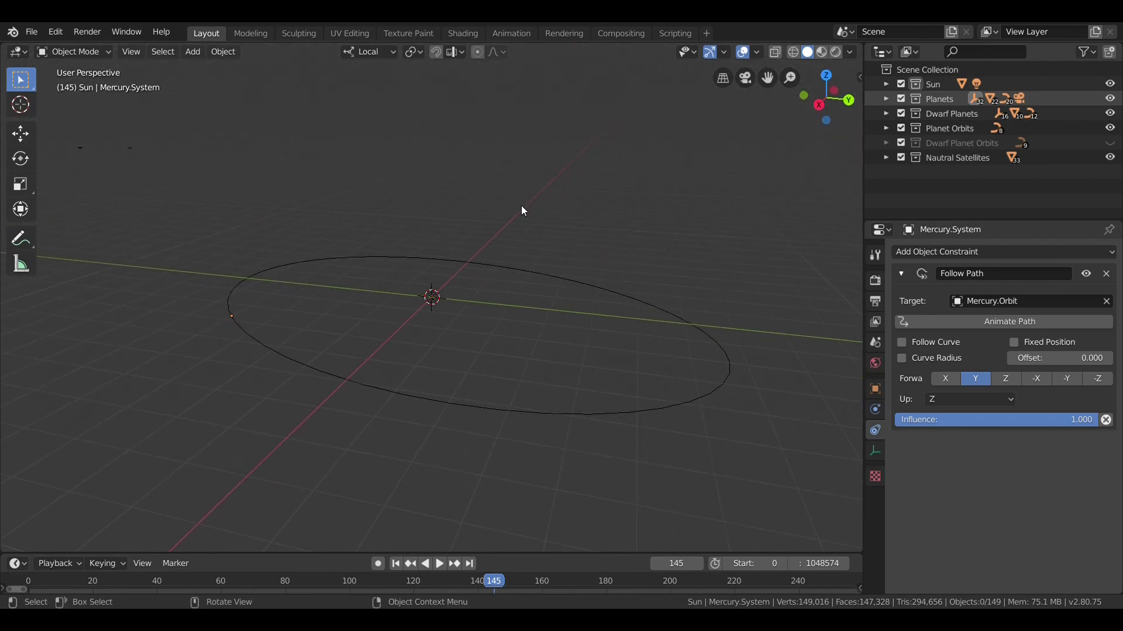
{"action": "mouse_move", "coordinate": [522, 210]}
{"action": "middle_mouse_down"}
{"action": "mouse_move", "coordinate": [496, 211]}
{"action": "mouse_move", "coordinate": [544, 201]}
{"action": "mouse_move", "coordinate": [531, 202]}
{"action": "middle_mouse_up"}
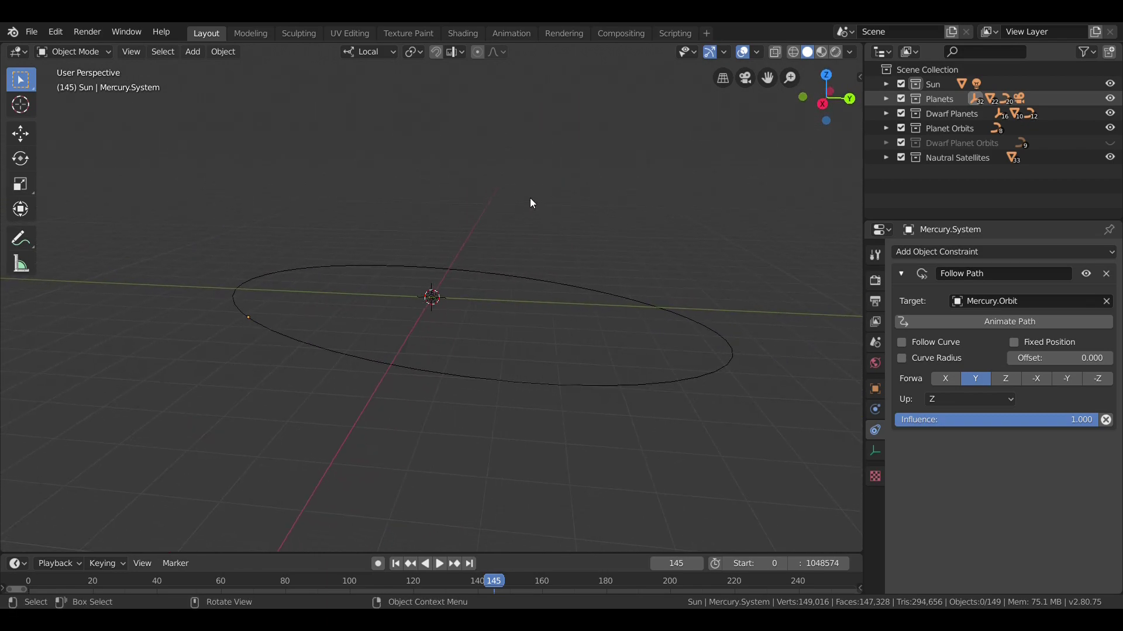